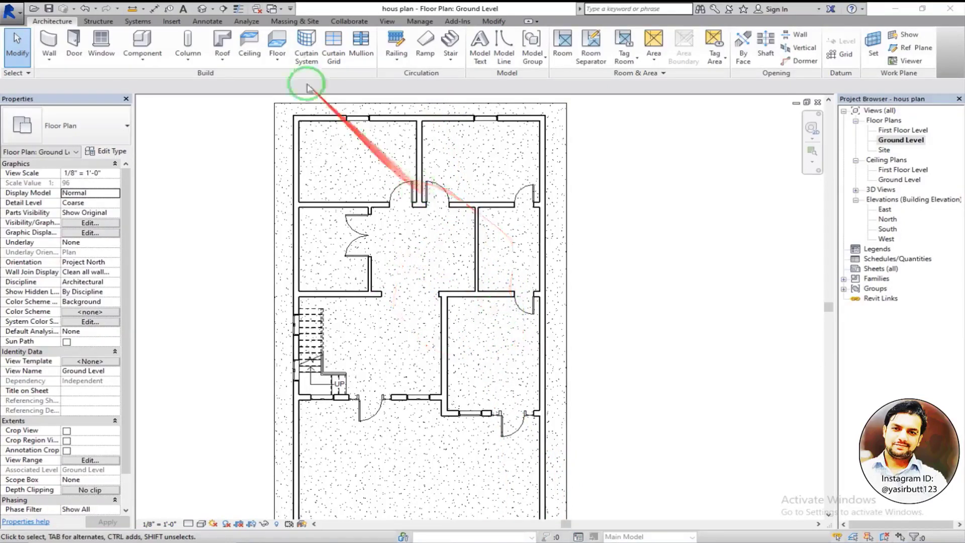
- Open the default 3D view of the house model and look over its rooms, staircase and interior walls
{"action": "left_click", "coordinate": [201, 9]}
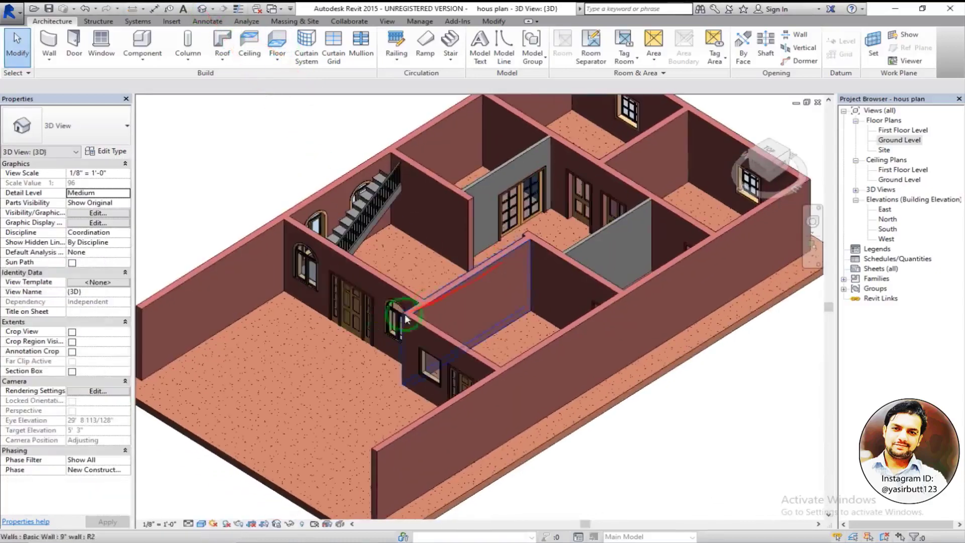
{"action": "scroll", "coordinate": [545, 232], "scroll_direction": "up", "scroll_amount": 4}
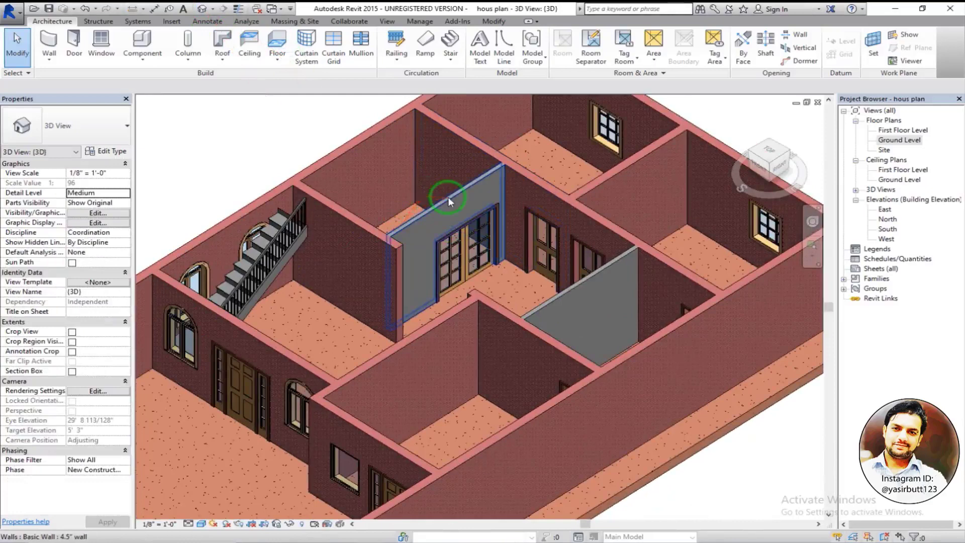
{"action": "scroll", "coordinate": [442, 216], "scroll_direction": "down", "scroll_amount": 5}
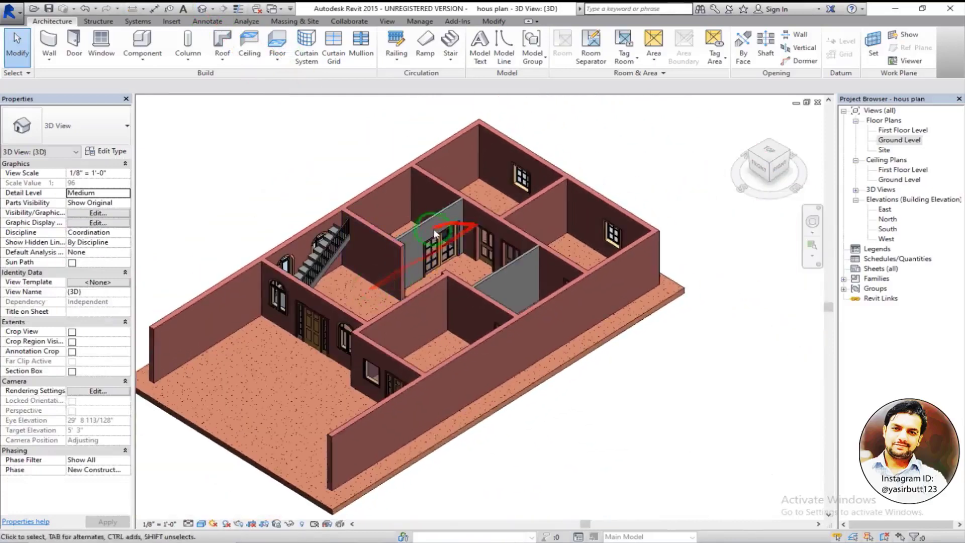
{"action": "middle_click_drag", "start_coordinate": [478, 205], "coordinate": [518, 204]}
{"action": "middle_click_drag", "start_coordinate": [445, 276], "coordinate": [405, 283]}
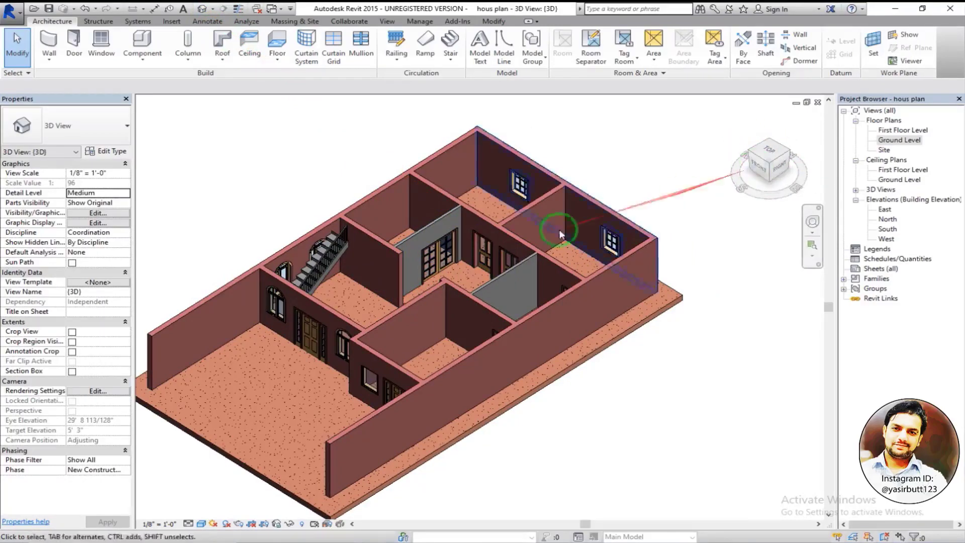
{"action": "middle_click_drag", "start_coordinate": [562, 228], "coordinate": [598, 237]}
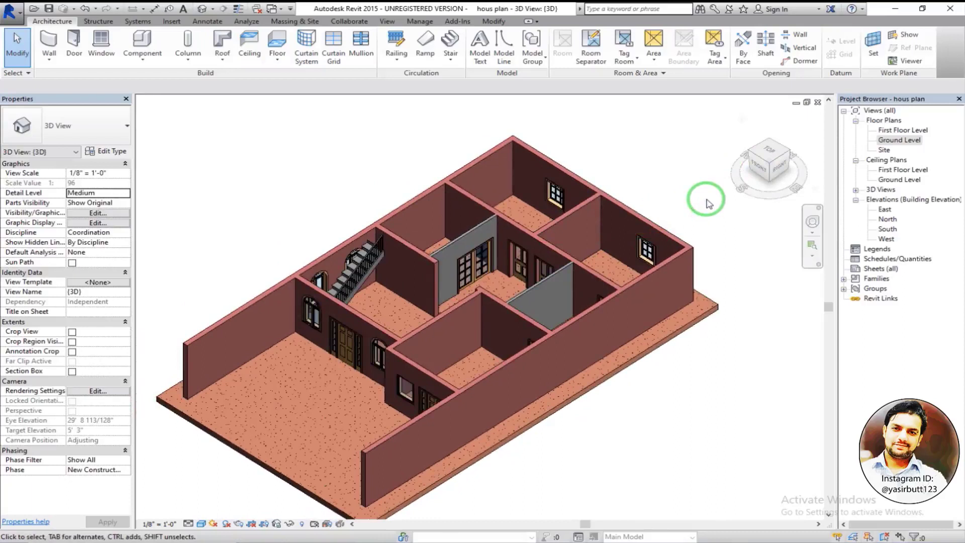
- View the house from directly above, then rotate it through its isometric corner views with the ViewCube
{"action": "left_click", "coordinate": [770, 153]}
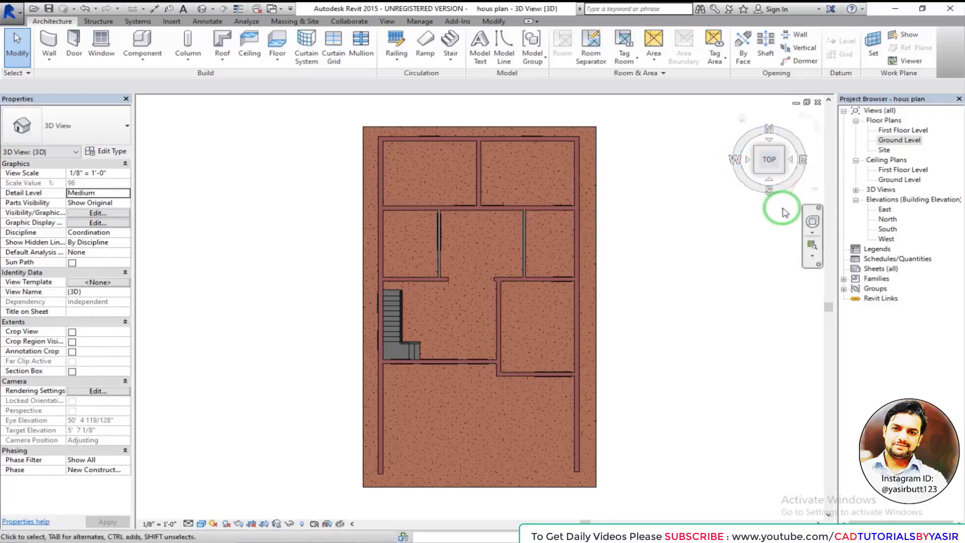
{"action": "left_click", "coordinate": [757, 173]}
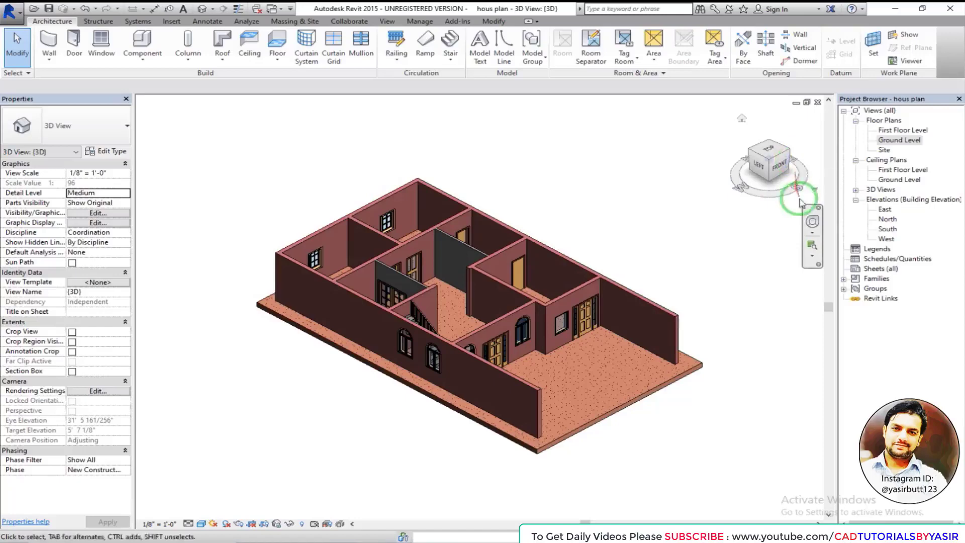
{"action": "left_click", "coordinate": [788, 154]}
{"action": "left_click", "coordinate": [744, 231]}
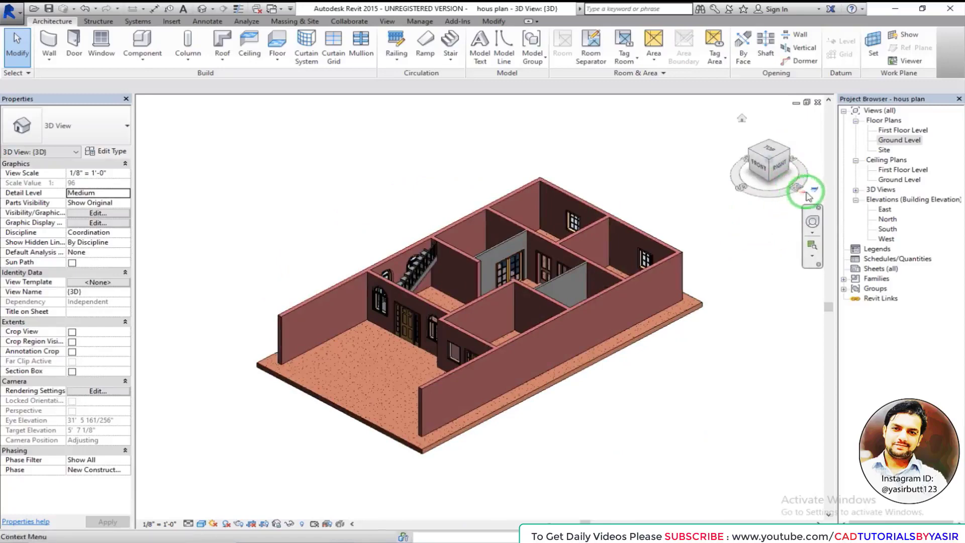
{"action": "left_click", "coordinate": [788, 152]}
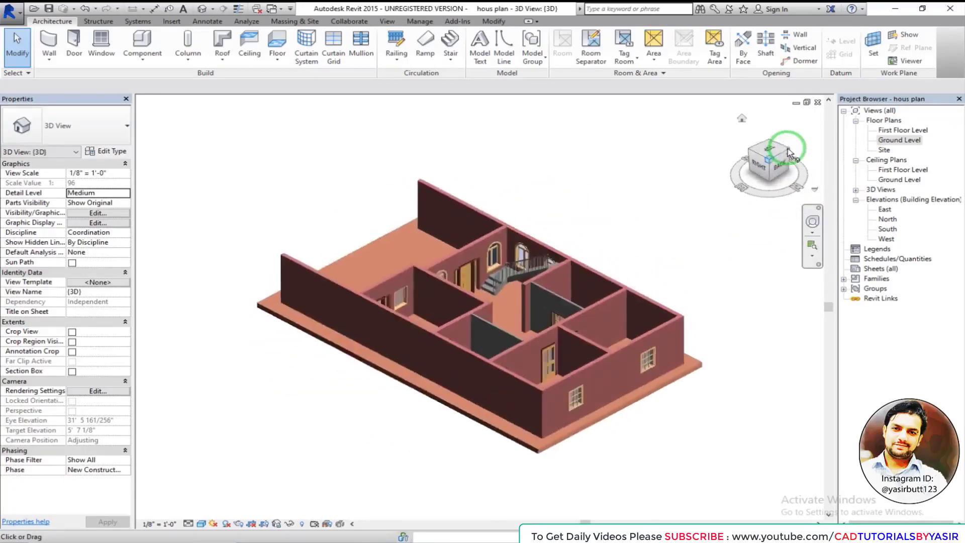
{"action": "left_click", "coordinate": [752, 153]}
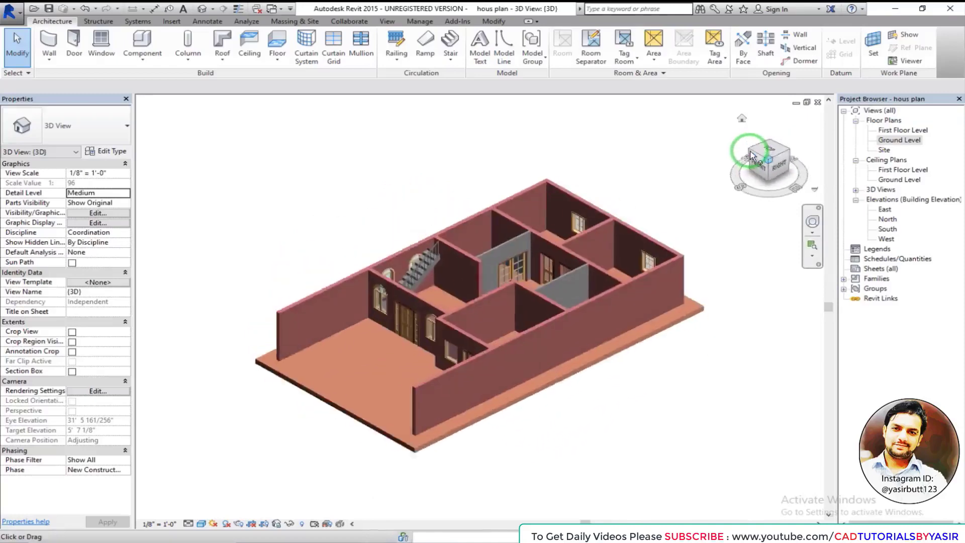
{"action": "left_click", "coordinate": [751, 153]}
{"action": "left_click", "coordinate": [752, 153]}
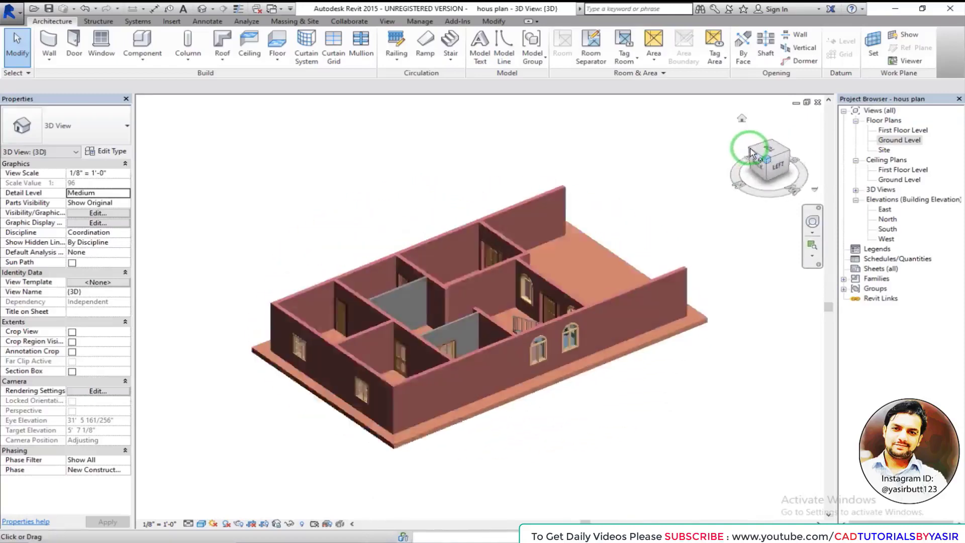
{"action": "left_click", "coordinate": [751, 154]}
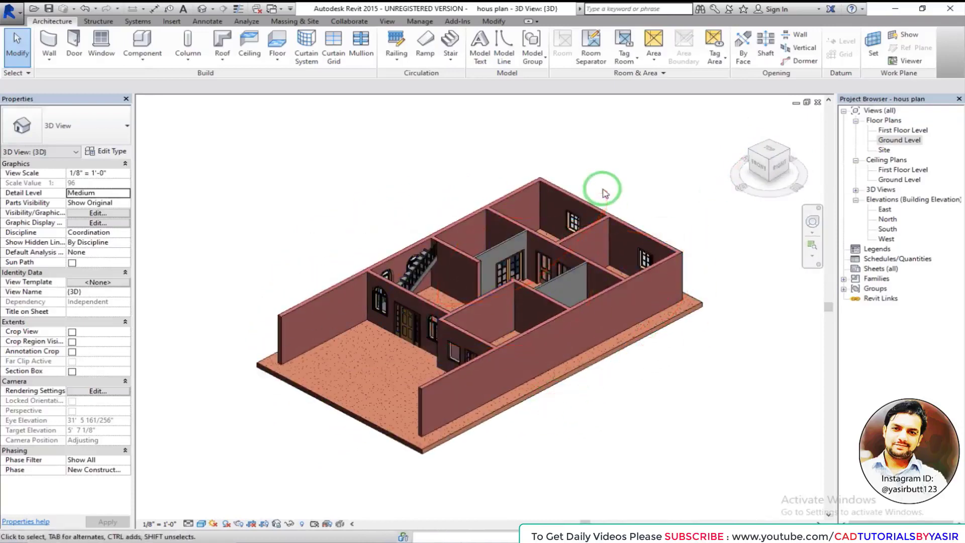
- Orient the 3D view to Front and examine the doors and windows along the front wall
{"action": "left_click", "coordinate": [762, 171]}
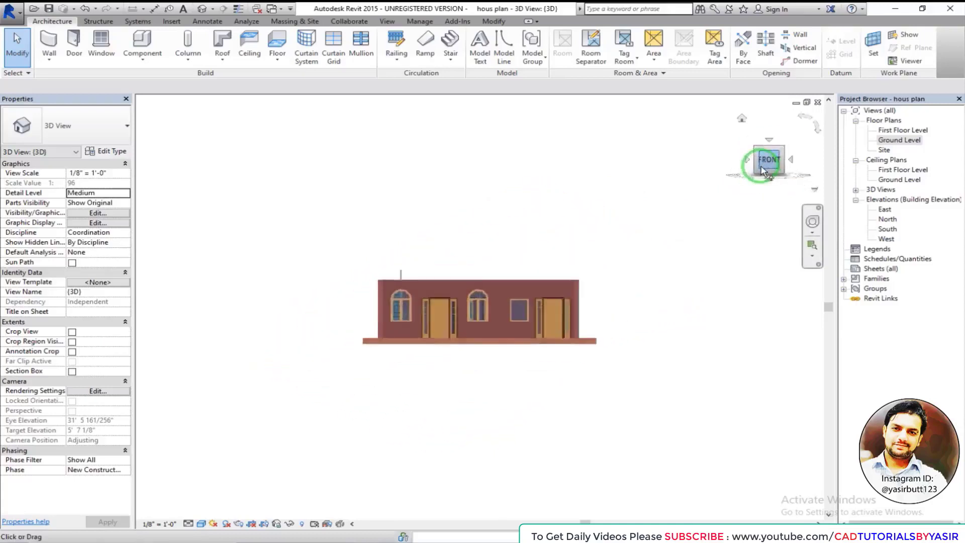
{"action": "scroll", "coordinate": [505, 320], "scroll_direction": "up", "scroll_amount": 2}
{"action": "middle_click_drag", "start_coordinate": [528, 317], "coordinate": [394, 366]}
{"action": "scroll", "coordinate": [428, 345], "scroll_direction": "up", "scroll_amount": 1}
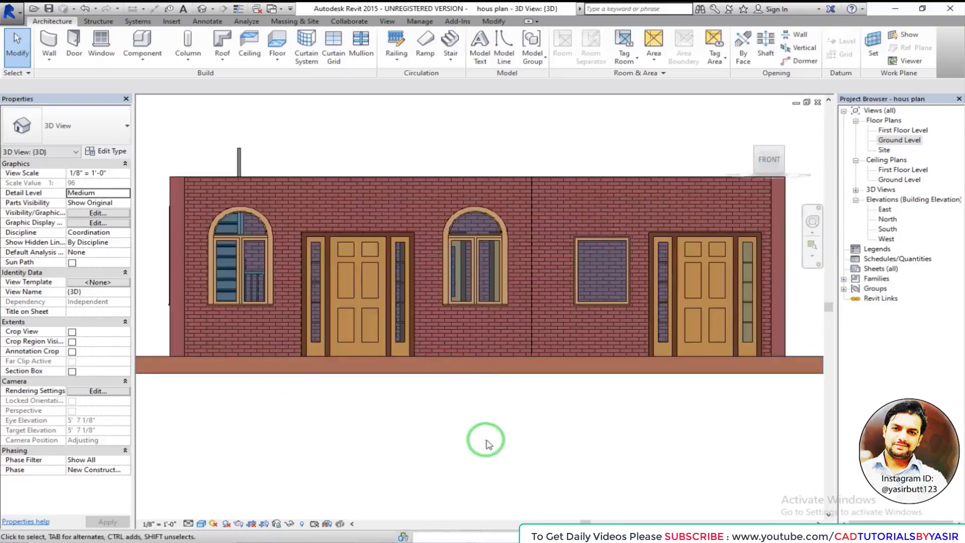
{"action": "scroll", "coordinate": [380, 312], "scroll_direction": "up", "scroll_amount": 1}
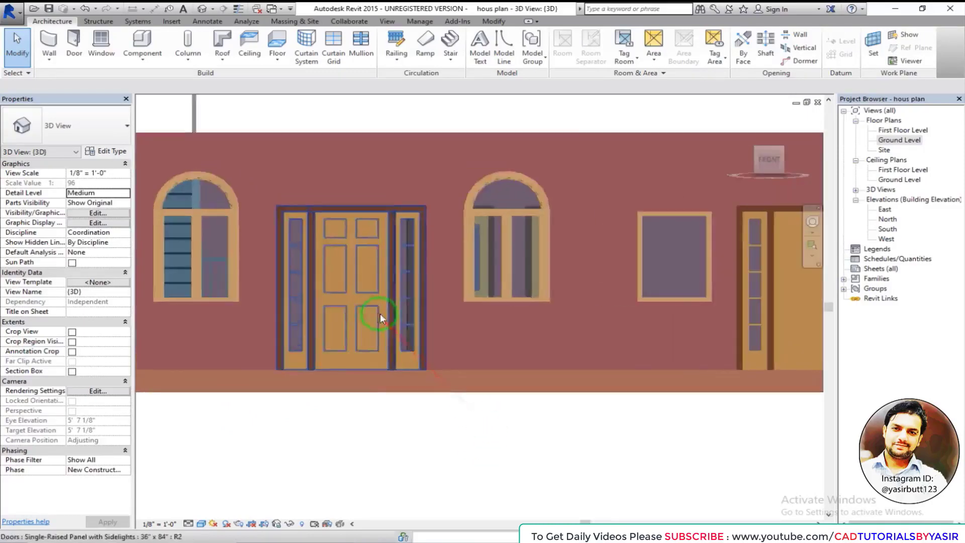
{"action": "scroll", "coordinate": [575, 303], "scroll_direction": "down", "scroll_amount": 3}
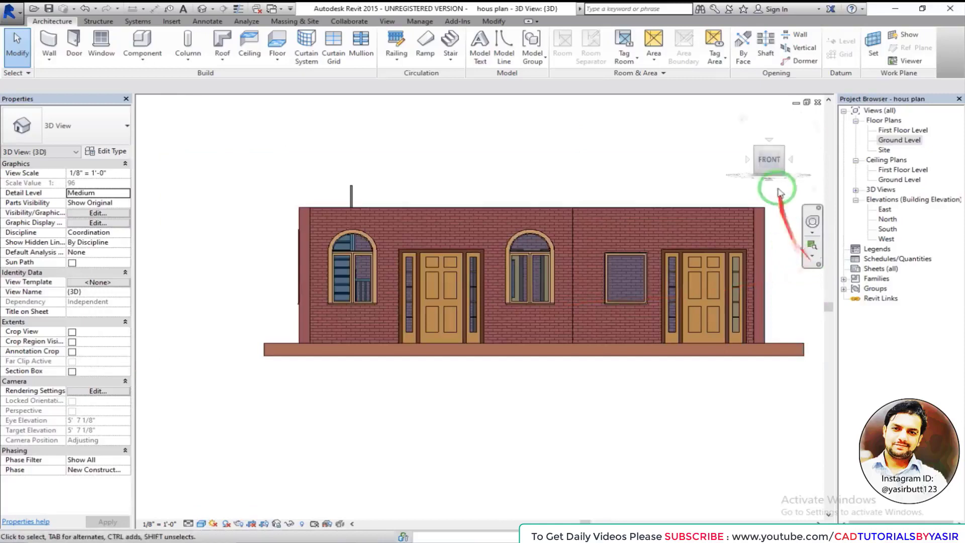
- Rotate the model through the Right, Back and Left faces to Front, examining the windows on the back and left walls
{"action": "mouse_move", "coordinate": [785, 151]}
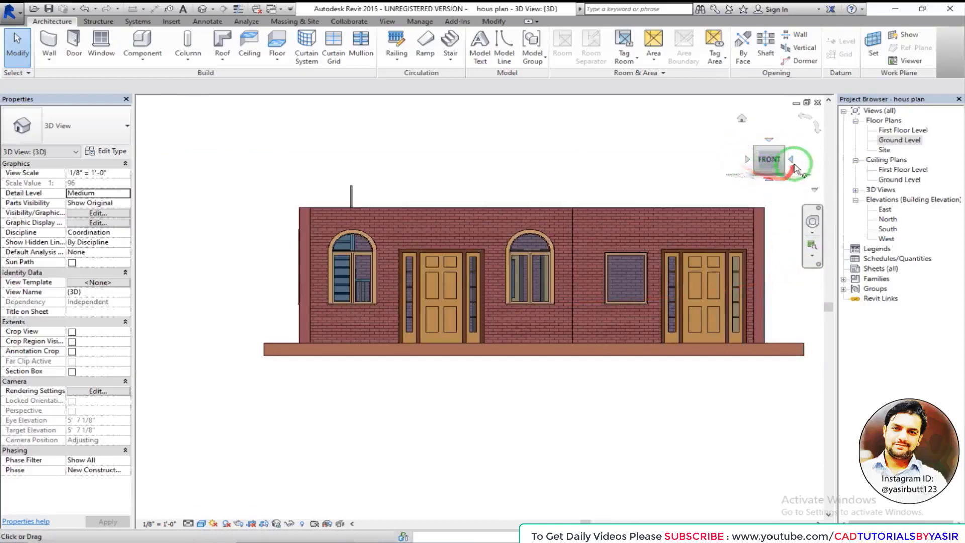
{"action": "left_click", "coordinate": [791, 161]}
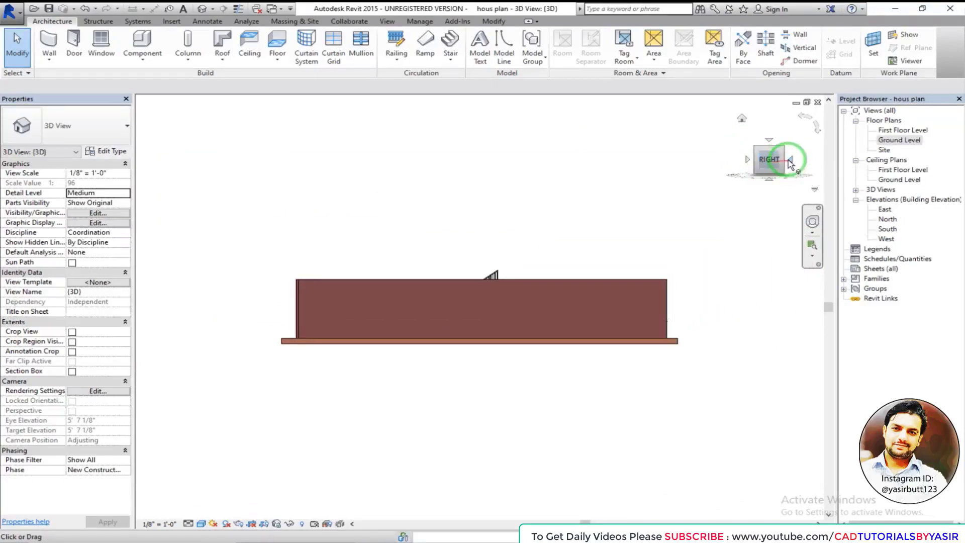
{"action": "left_click", "coordinate": [791, 161]}
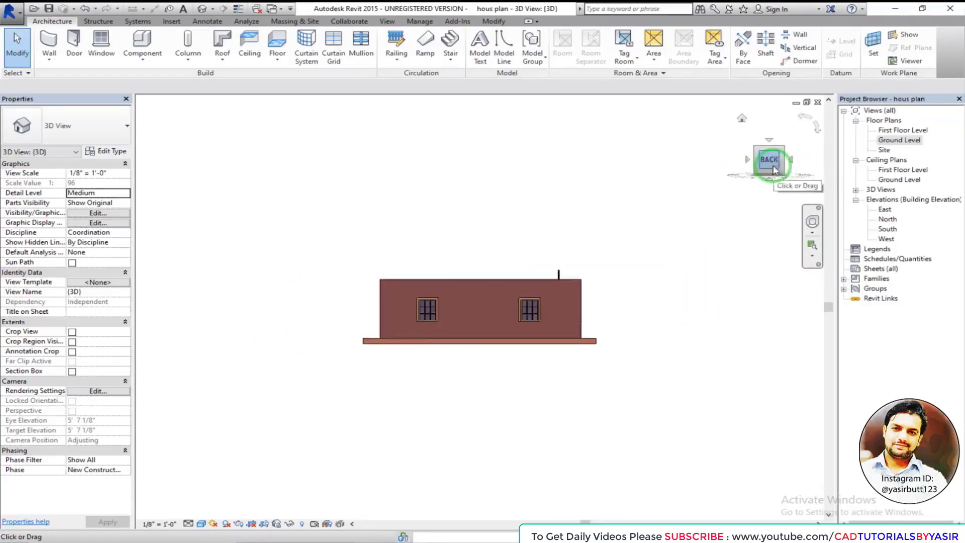
{"action": "scroll", "coordinate": [484, 315], "scroll_direction": "up", "scroll_amount": 2}
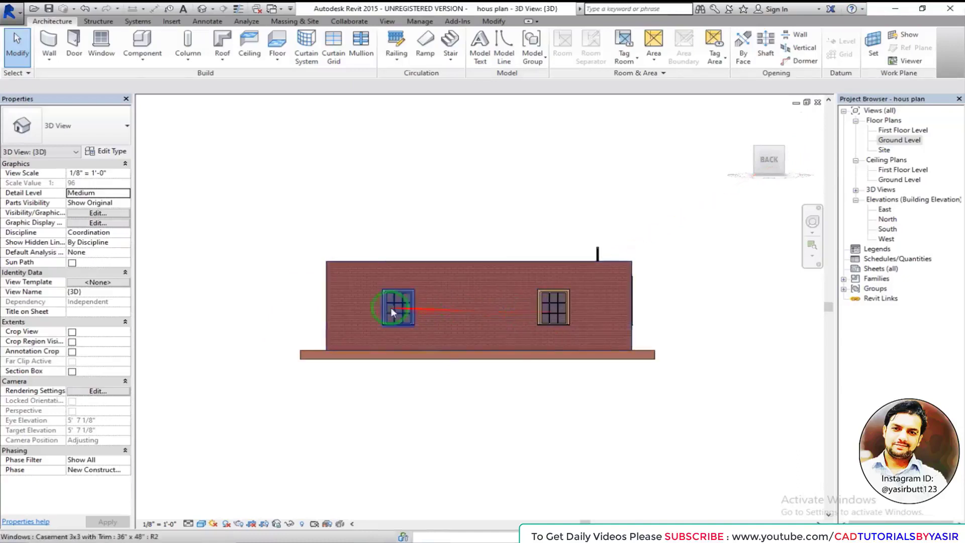
{"action": "left_click", "coordinate": [792, 161]}
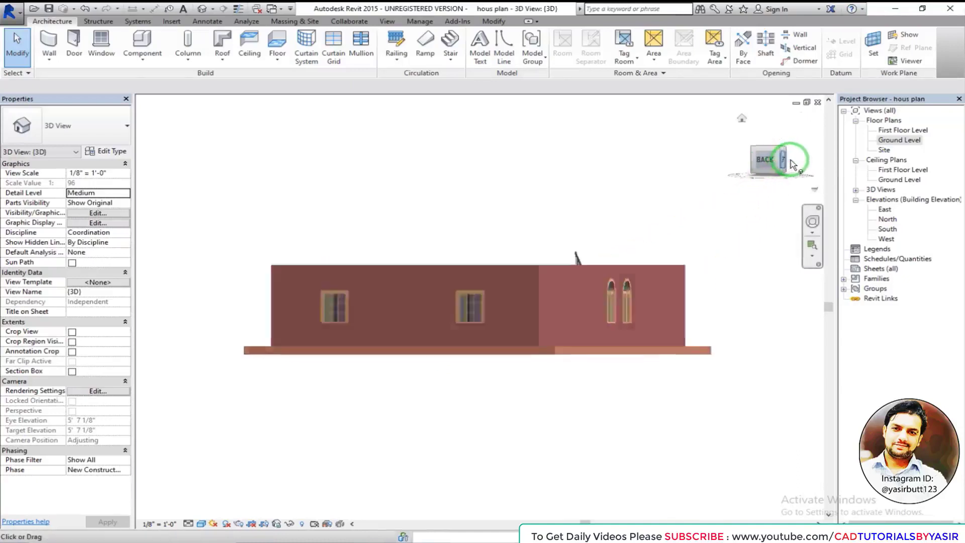
{"action": "scroll", "coordinate": [486, 321], "scroll_direction": "up", "scroll_amount": 3}
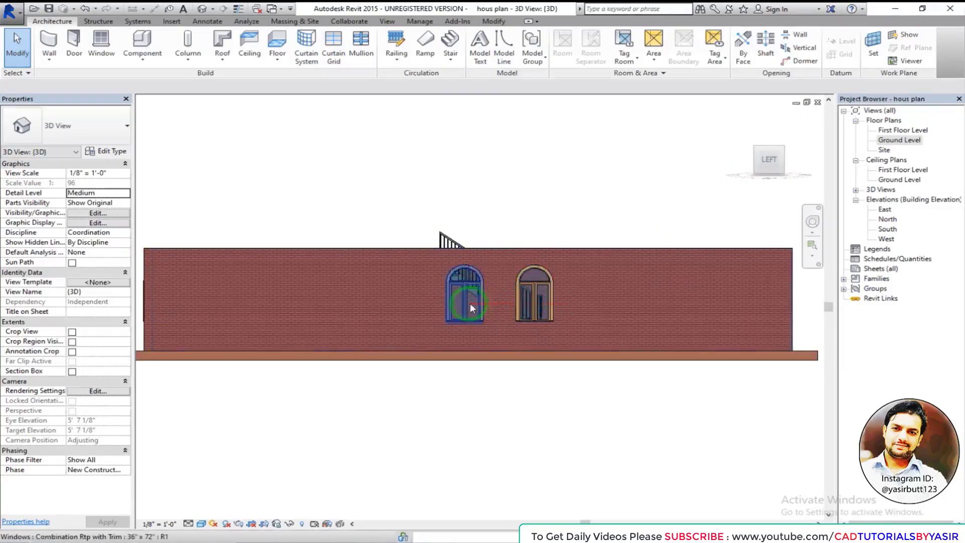
{"action": "left_click", "coordinate": [792, 160]}
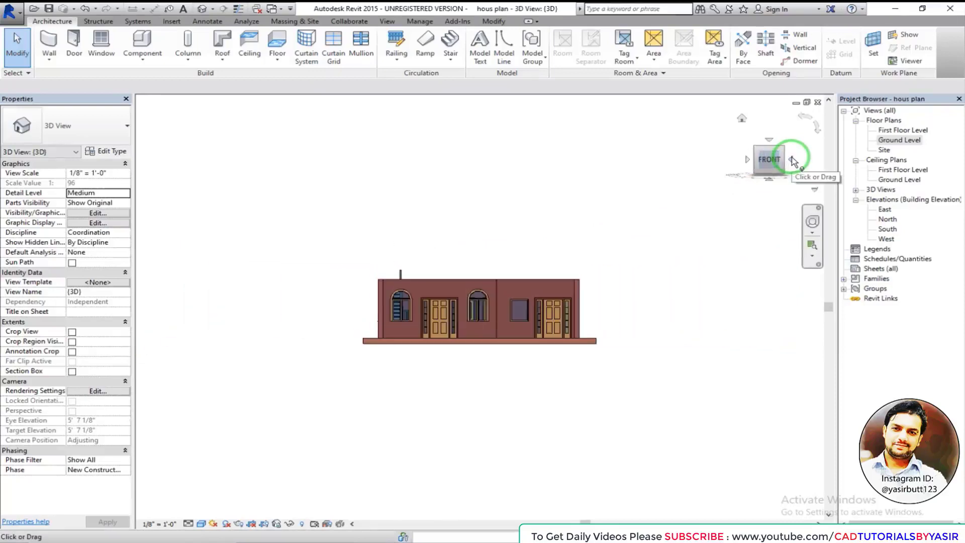
- Inspect the house from its top front-left corner, then return the 3D view to the home orientation
{"action": "left_click", "coordinate": [754, 147]}
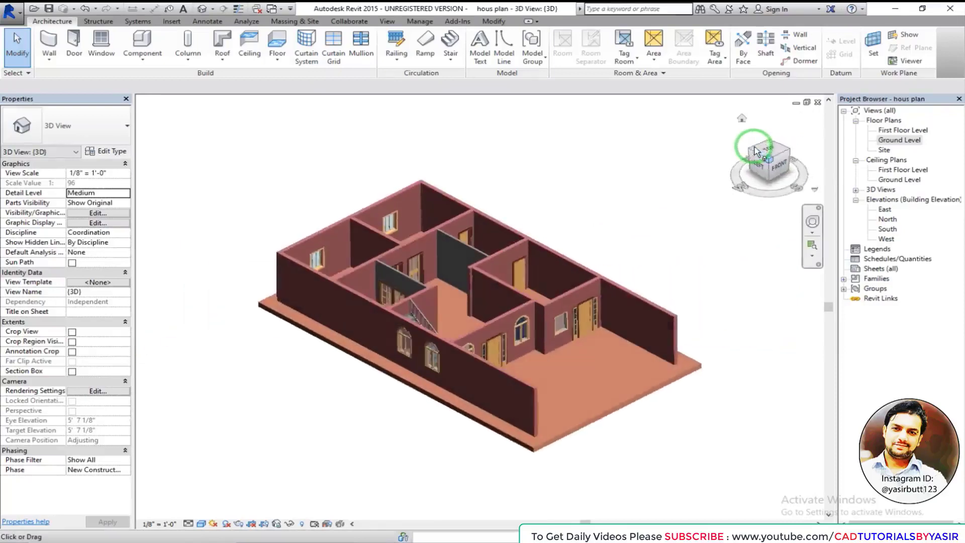
{"action": "scroll", "coordinate": [359, 313], "scroll_direction": "up", "scroll_amount": 5}
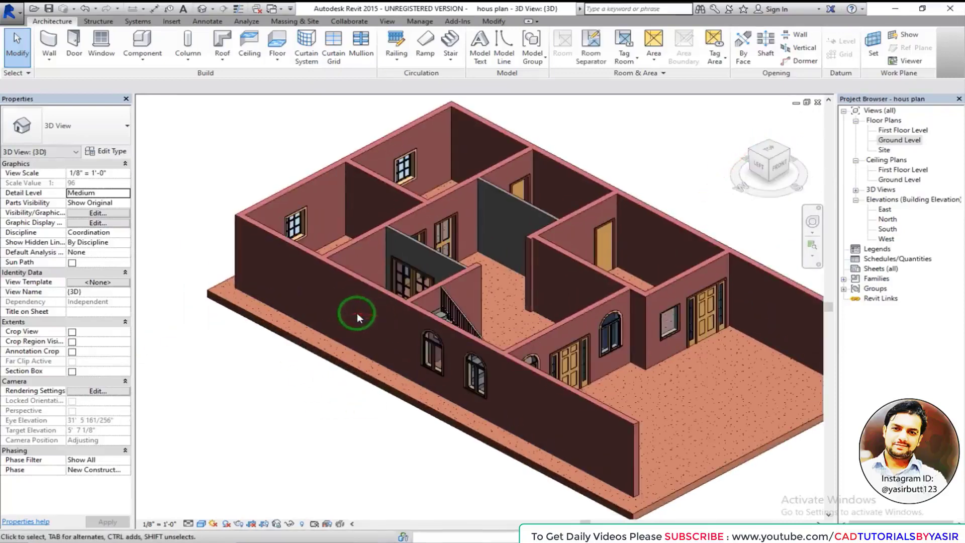
{"action": "middle_click_drag", "start_coordinate": [369, 304], "coordinate": [350, 330]}
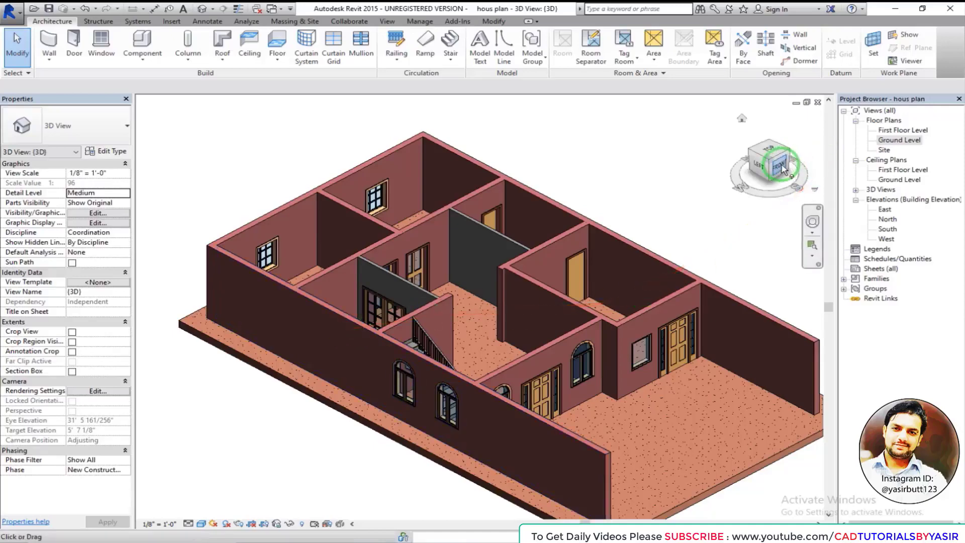
{"action": "left_click", "coordinate": [742, 121]}
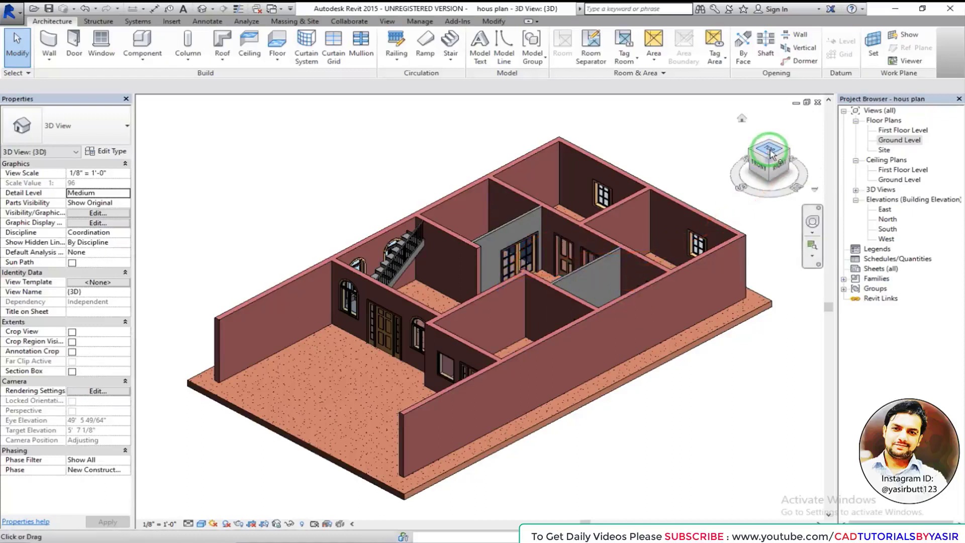
- Orbit the house model freely to view it from the right and front, ending at the top front-left isometric orientation
{"action": "mouse_move", "coordinate": [773, 149]}
{"action": "left_mouse_down"}
{"action": "mouse_move", "coordinate": [778, 167]}
{"action": "mouse_move", "coordinate": [735, 123]}
{"action": "mouse_move", "coordinate": [733, 142]}
{"action": "left_mouse_up"}
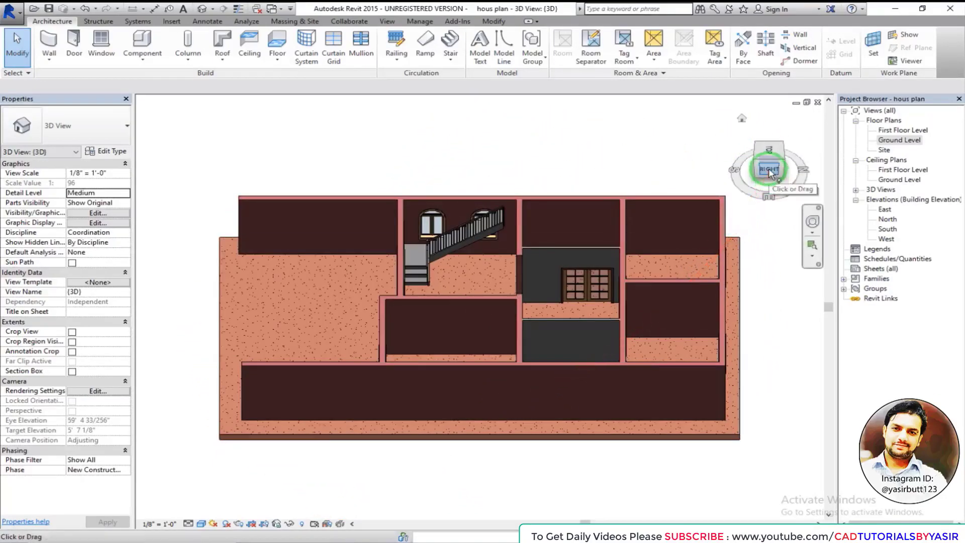
{"action": "mouse_move", "coordinate": [773, 173]}
{"action": "left_mouse_down"}
{"action": "mouse_move", "coordinate": [764, 153]}
{"action": "mouse_move", "coordinate": [771, 201]}
{"action": "mouse_move", "coordinate": [787, 192]}
{"action": "mouse_move", "coordinate": [774, 146]}
{"action": "mouse_move", "coordinate": [769, 251]}
{"action": "mouse_move", "coordinate": [758, 155]}
{"action": "mouse_move", "coordinate": [769, 167]}
{"action": "mouse_move", "coordinate": [754, 170]}
{"action": "mouse_move", "coordinate": [768, 157]}
{"action": "mouse_move", "coordinate": [778, 188]}
{"action": "mouse_move", "coordinate": [770, 169]}
{"action": "left_mouse_up"}
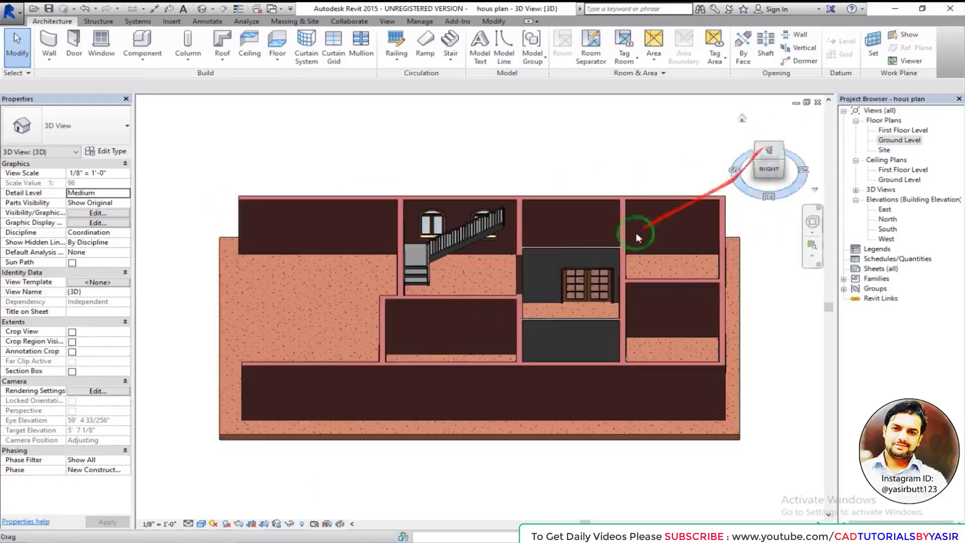
{"action": "middle_click_drag", "start_coordinate": [472, 312], "coordinate": [441, 302], "text": "shift"}
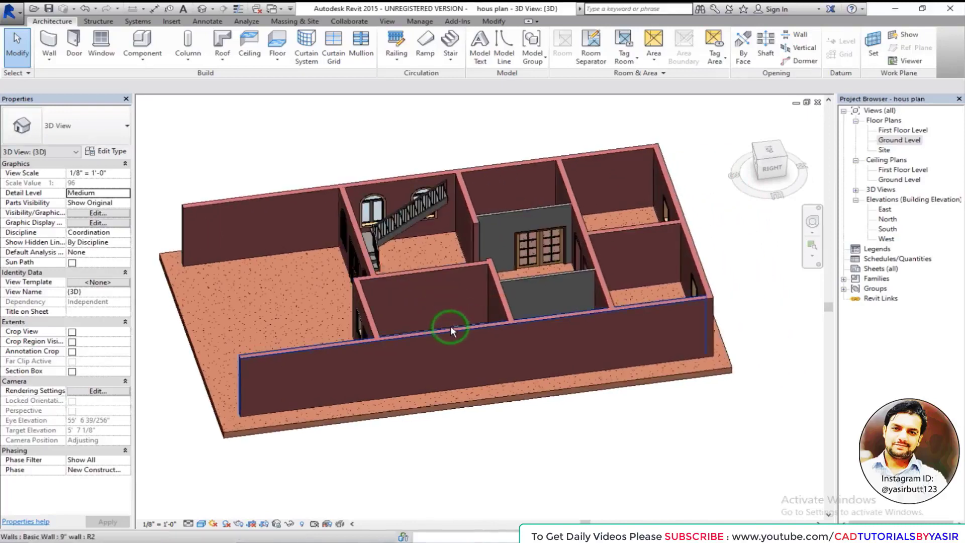
{"action": "middle_click_drag", "start_coordinate": [400, 316], "coordinate": [442, 318], "text": "shift"}
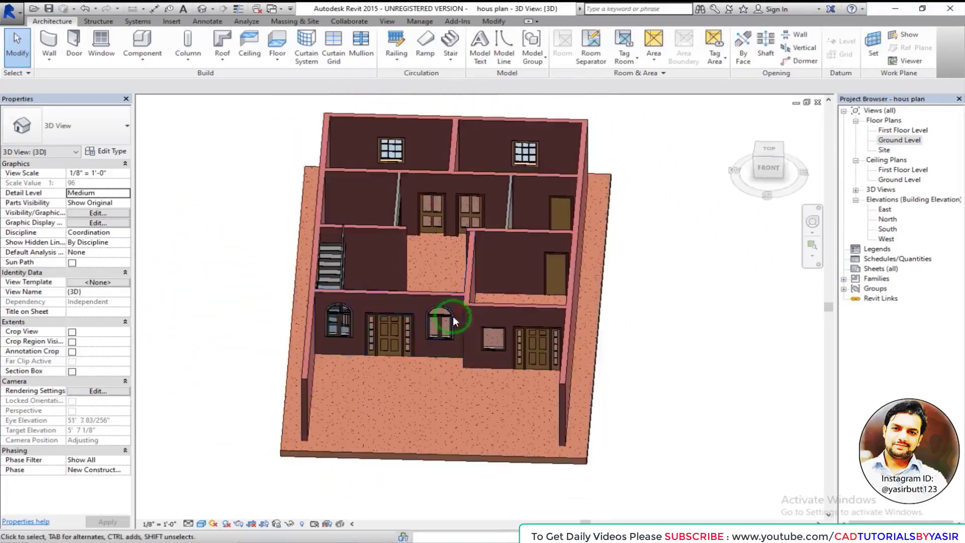
{"action": "left_click_drag", "start_coordinate": [756, 160], "coordinate": [760, 180]}
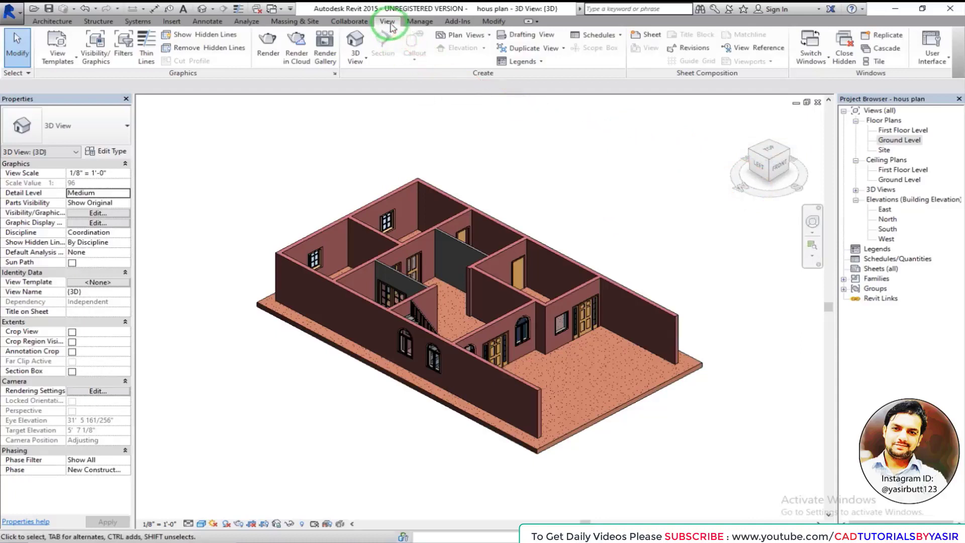
- Hide the ViewCube through the user interface display options and show it again
{"action": "left_click", "coordinate": [934, 60]}
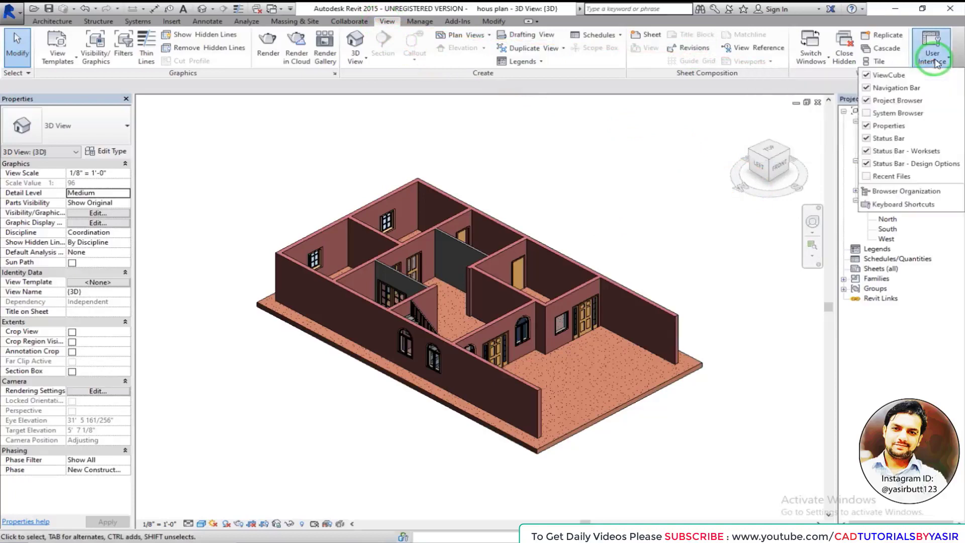
{"action": "left_click", "coordinate": [866, 75]}
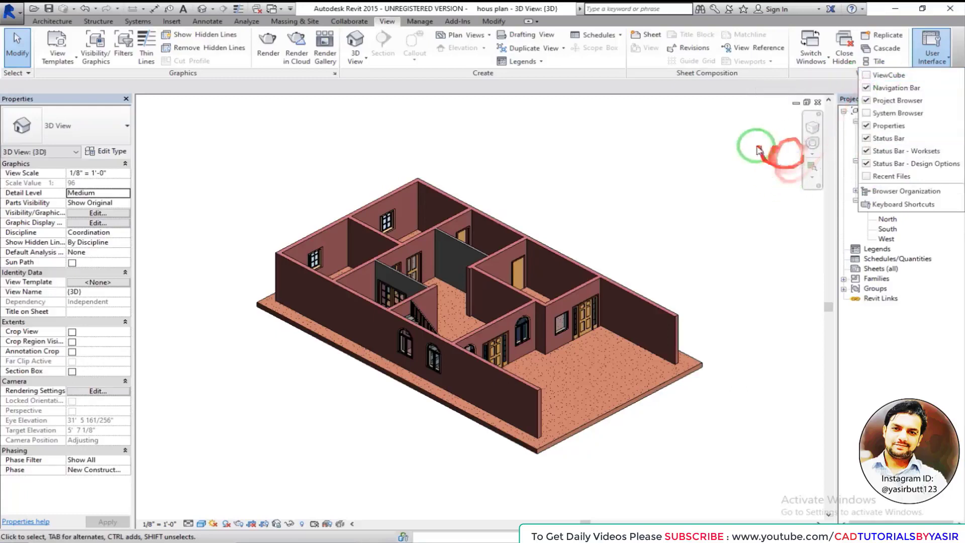
{"action": "left_click", "coordinate": [866, 75]}
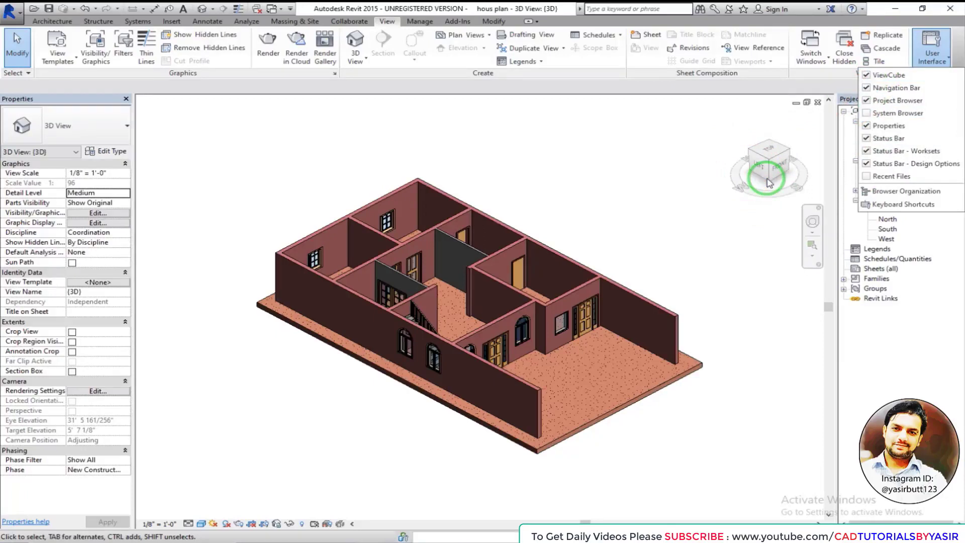
- Open the Ground Level floor plan with the house and its four elevation markers in view
{"action": "left_click", "coordinate": [932, 48]}
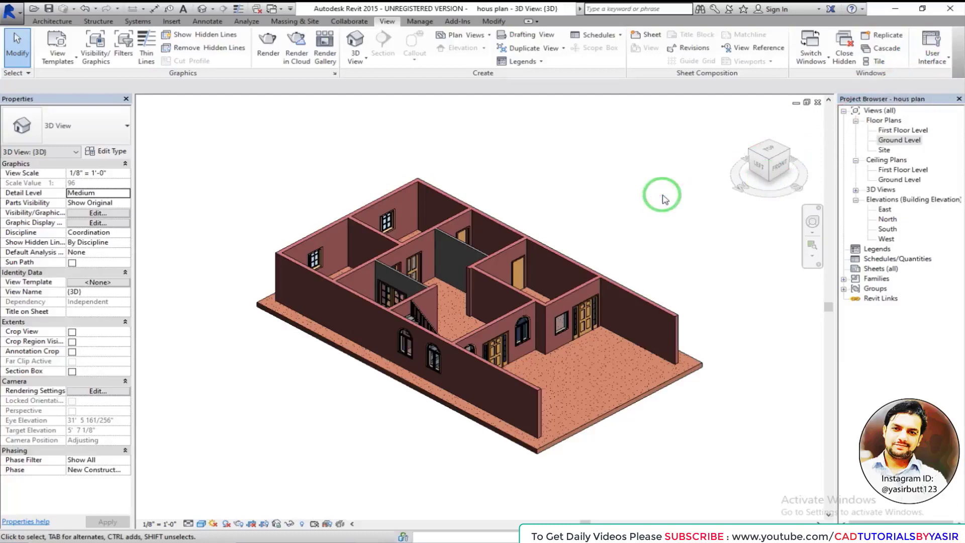
{"action": "left_click_drag", "start_coordinate": [412, 256], "coordinate": [894, 145]}
{"action": "double_click", "coordinate": [894, 143]}
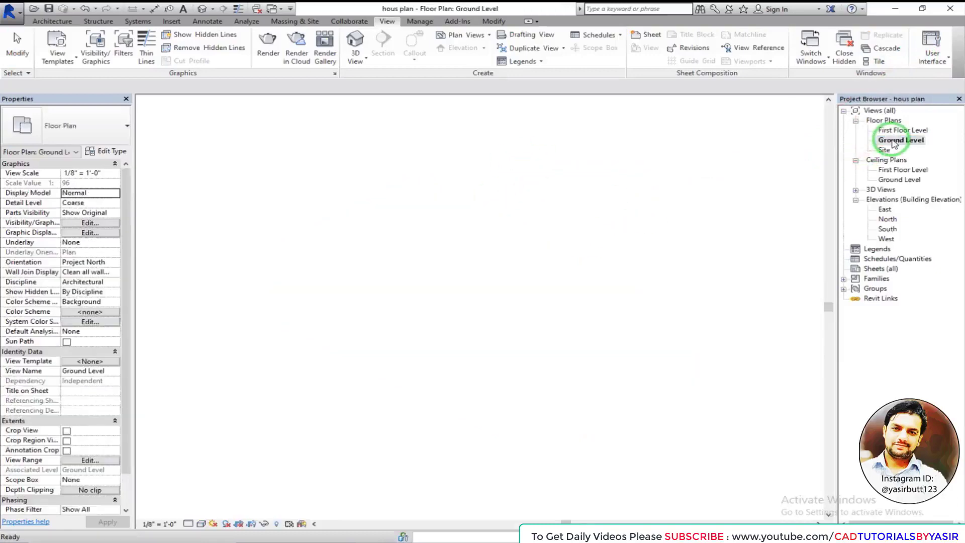
{"action": "middle_click_drag", "start_coordinate": [612, 246], "coordinate": [473, 252]}
{"action": "scroll", "coordinate": [575, 211], "scroll_direction": "down", "scroll_amount": 2}
{"action": "scroll", "coordinate": [577, 214], "scroll_direction": "down", "scroll_amount": 2}
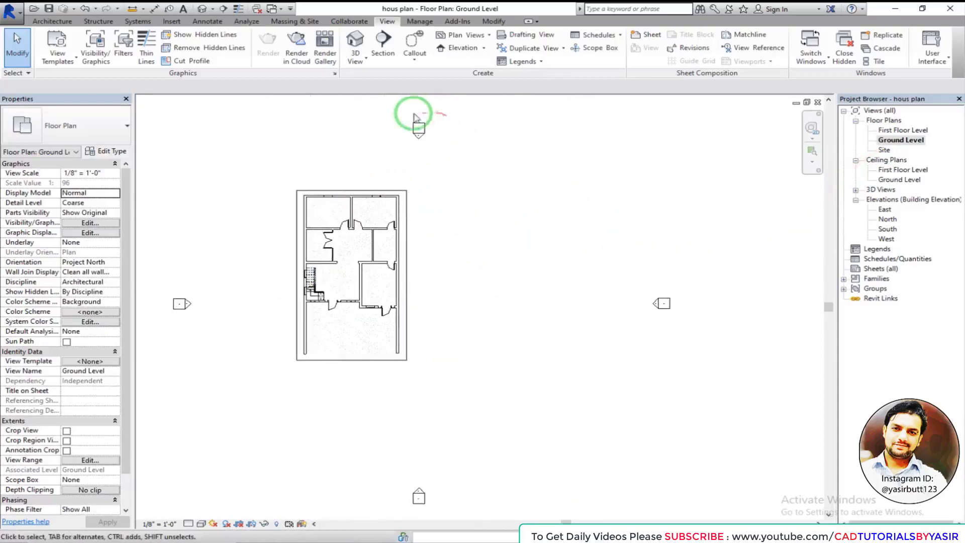
{"action": "middle_click_drag", "start_coordinate": [420, 149], "coordinate": [419, 160]}
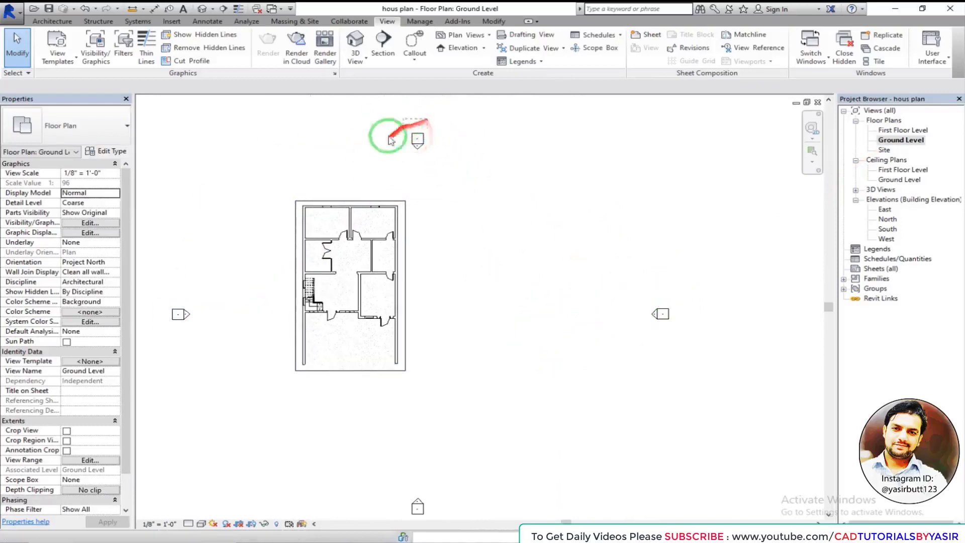
- Select the north, south, west and east elevation markers around the floor plan one after another
{"action": "left_click_drag", "start_coordinate": [428, 185], "coordinate": [396, 170]}
{"action": "middle_click_drag", "start_coordinate": [446, 198], "coordinate": [425, 143]}
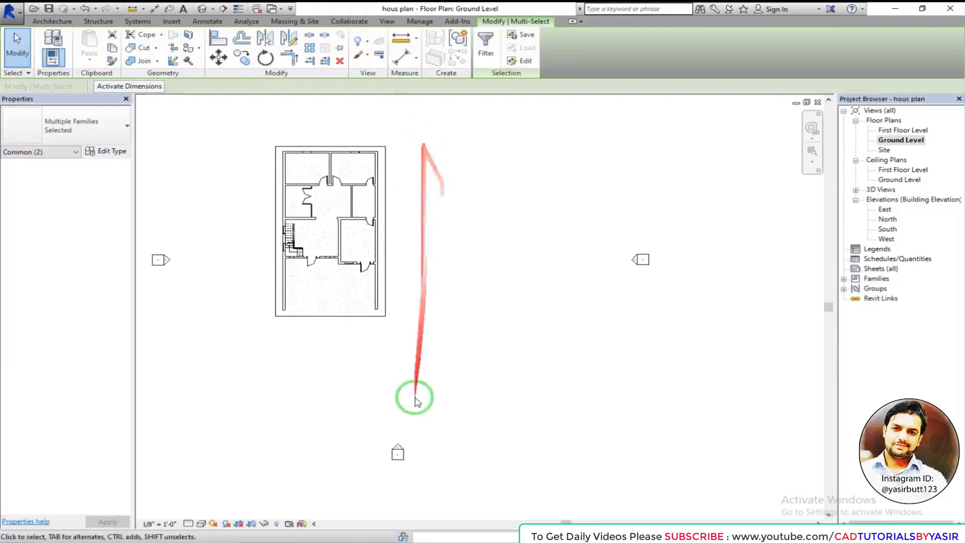
{"action": "left_click_drag", "start_coordinate": [438, 428], "coordinate": [327, 516]}
{"action": "middle_click_drag", "start_coordinate": [489, 370], "coordinate": [544, 376]}
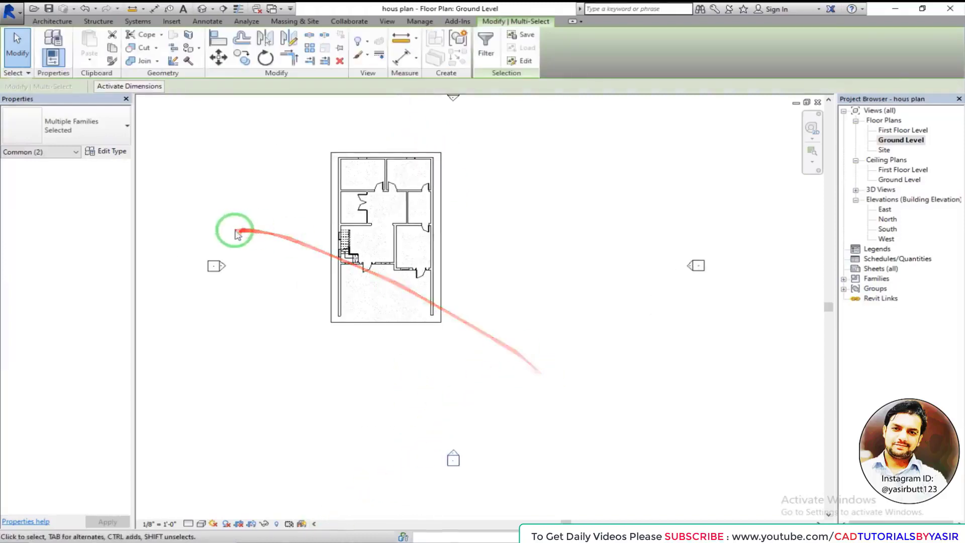
{"action": "left_click_drag", "start_coordinate": [235, 232], "coordinate": [188, 315]}
{"action": "left_click_drag", "start_coordinate": [741, 220], "coordinate": [618, 334]}
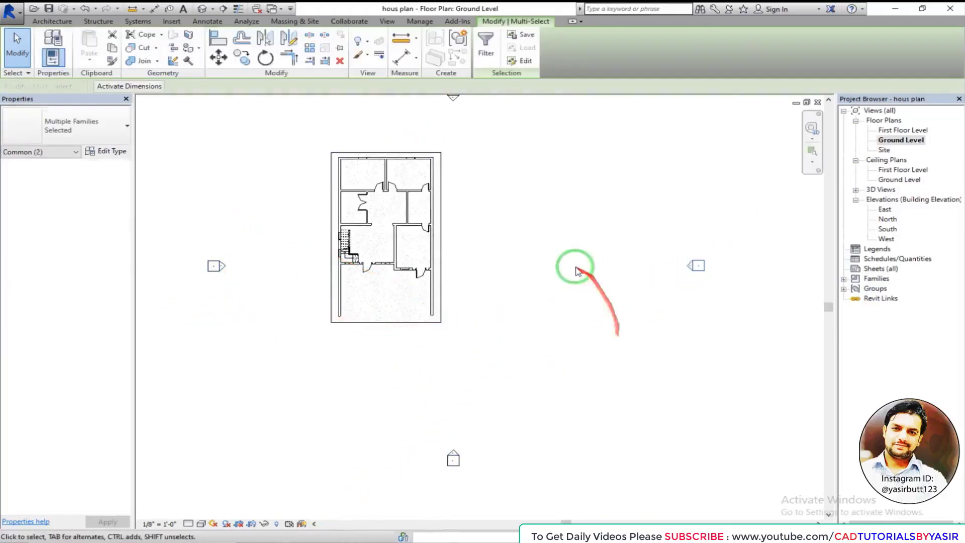
{"action": "middle_click_drag", "start_coordinate": [573, 267], "coordinate": [521, 303]}
- Move the north elevation marker farther up, away from the house plan
{"action": "middle_click_drag", "start_coordinate": [417, 171], "coordinate": [430, 224]}
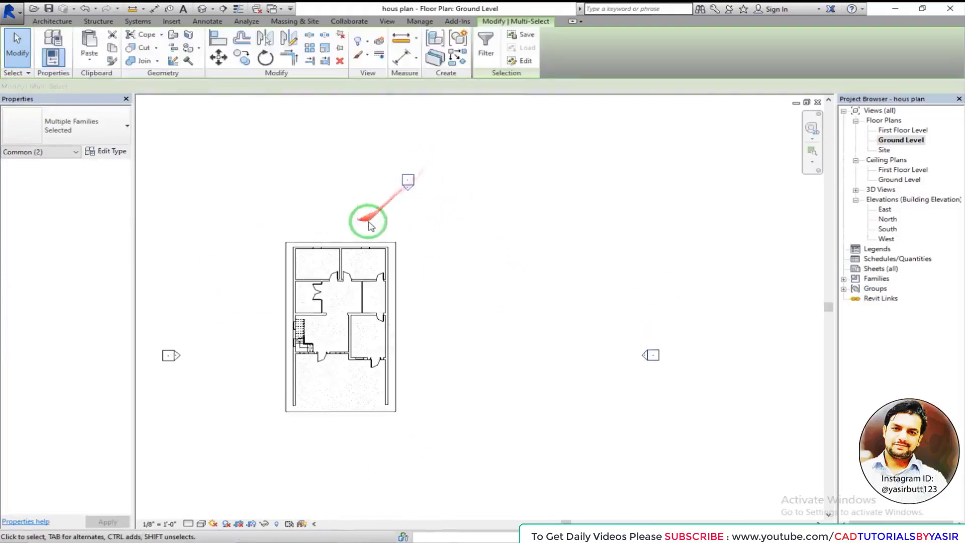
{"action": "left_click", "coordinate": [218, 57]}
{"action": "left_click", "coordinate": [421, 172]}
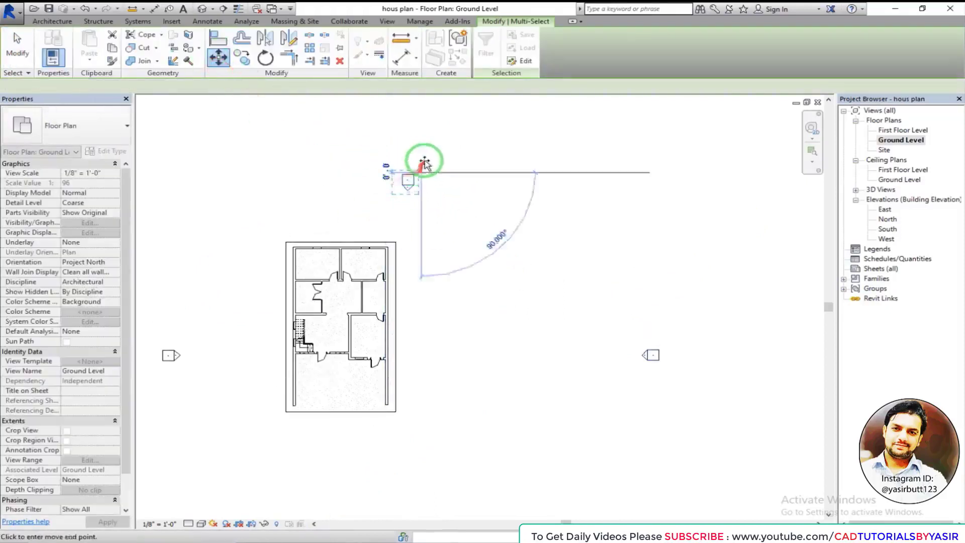
{"action": "left_click", "coordinate": [425, 125]}
- Move the west elevation marker horizontally farther away from the house plan and clear the selection
{"action": "middle_click_drag", "start_coordinate": [386, 217], "coordinate": [444, 172]}
{"action": "left_click_drag", "start_coordinate": [283, 265], "coordinate": [190, 341]}
{"action": "middle_click_drag", "start_coordinate": [240, 330], "coordinate": [327, 314]}
{"action": "left_click", "coordinate": [324, 316]}
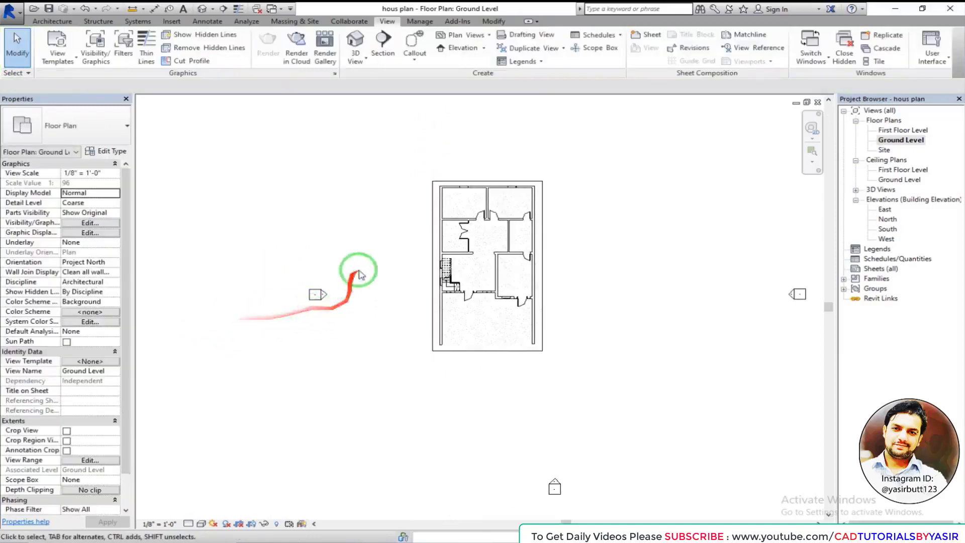
{"action": "left_click_drag", "start_coordinate": [355, 274], "coordinate": [265, 343]}
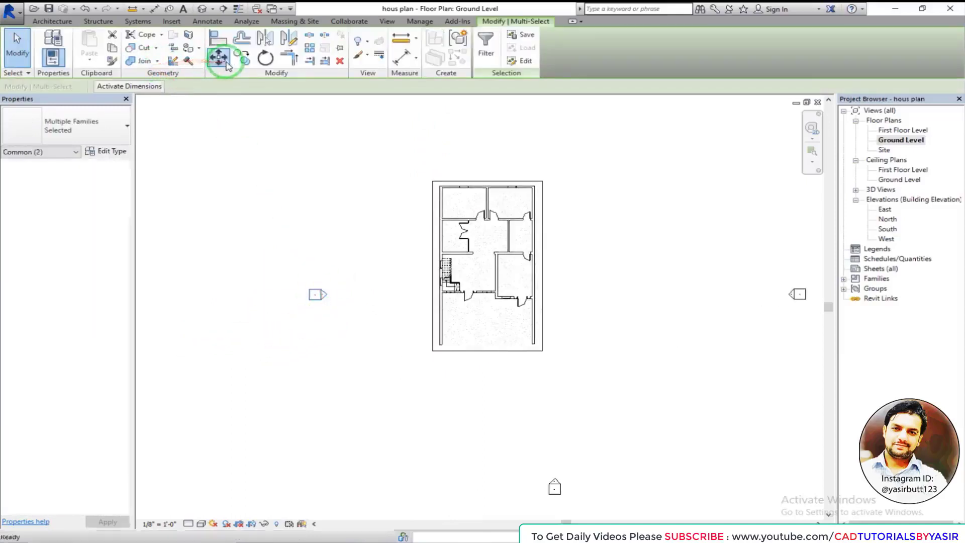
{"action": "left_click", "coordinate": [219, 57]}
{"action": "left_click", "coordinate": [302, 330]}
{"action": "left_click", "coordinate": [222, 328]}
{"action": "scroll", "coordinate": [317, 338], "scroll_direction": "down", "scroll_amount": 1}
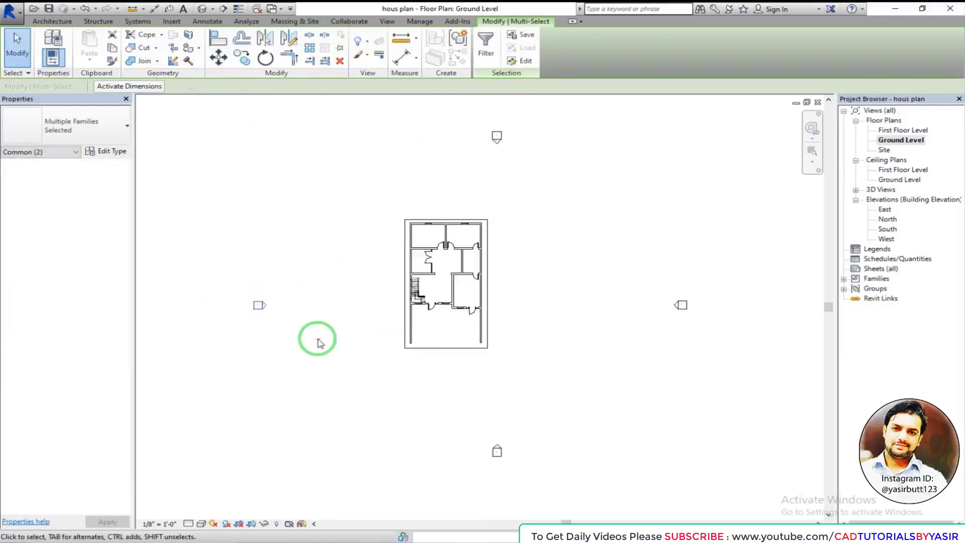
{"action": "key", "text": "Escape"}
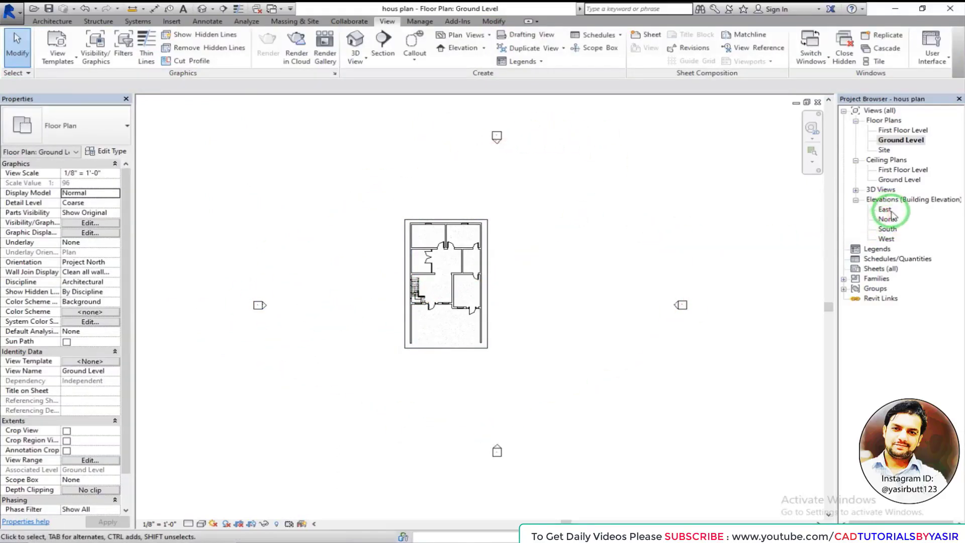
{"action": "key", "text": "alt"}
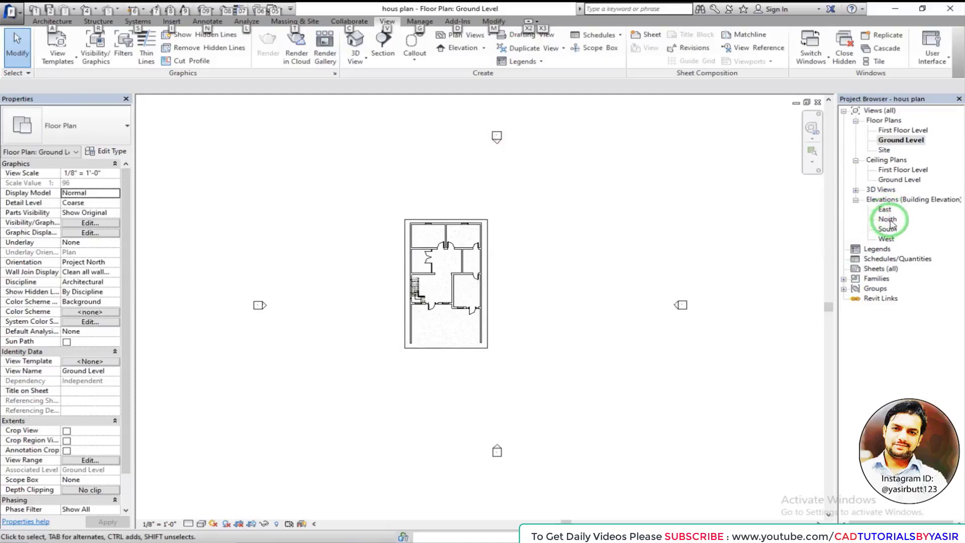
{"action": "key", "text": "alt"}
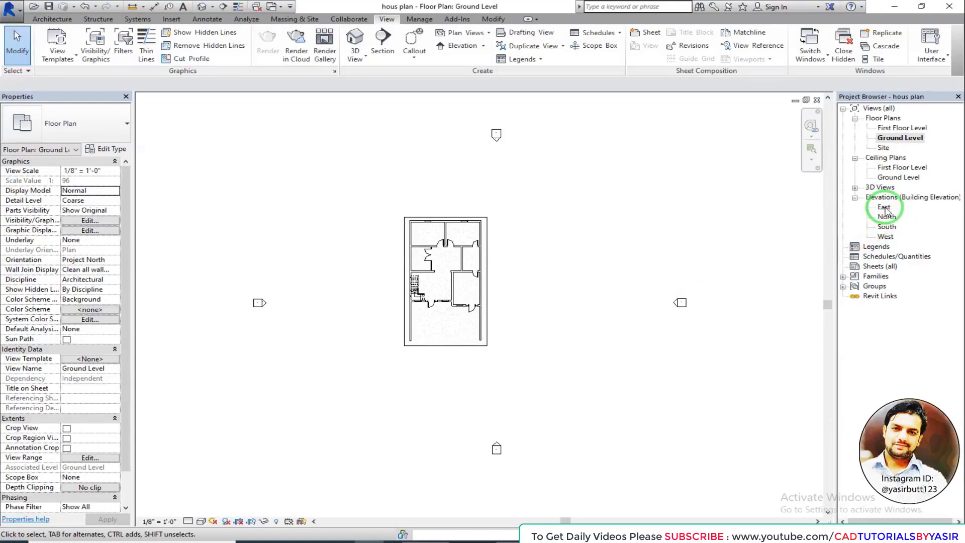
- Select the east elevation marker on the floor plan and open the East elevation from it
{"action": "left_click_drag", "start_coordinate": [715, 287], "coordinate": [632, 327]}
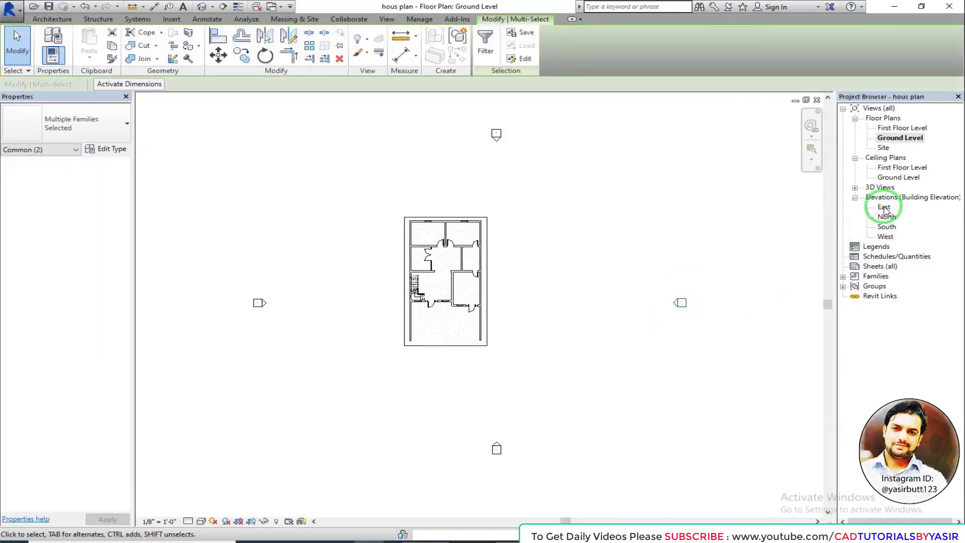
{"action": "left_click_drag", "start_coordinate": [701, 288], "coordinate": [651, 325]}
{"action": "double_click", "coordinate": [676, 303]}
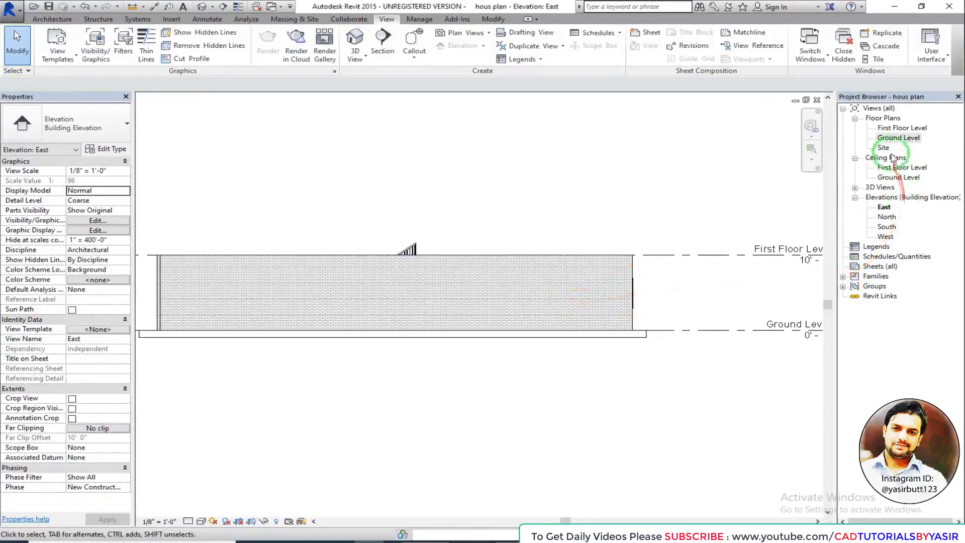
- Return to the Ground Level plan, select the south elevation marker and open the South elevation
{"action": "double_click", "coordinate": [897, 138]}
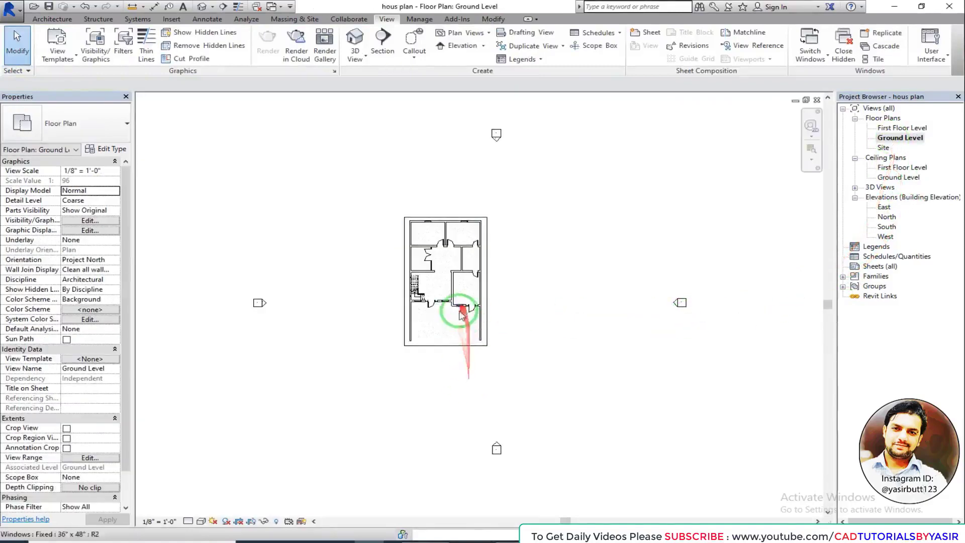
{"action": "left_click", "coordinate": [496, 448]}
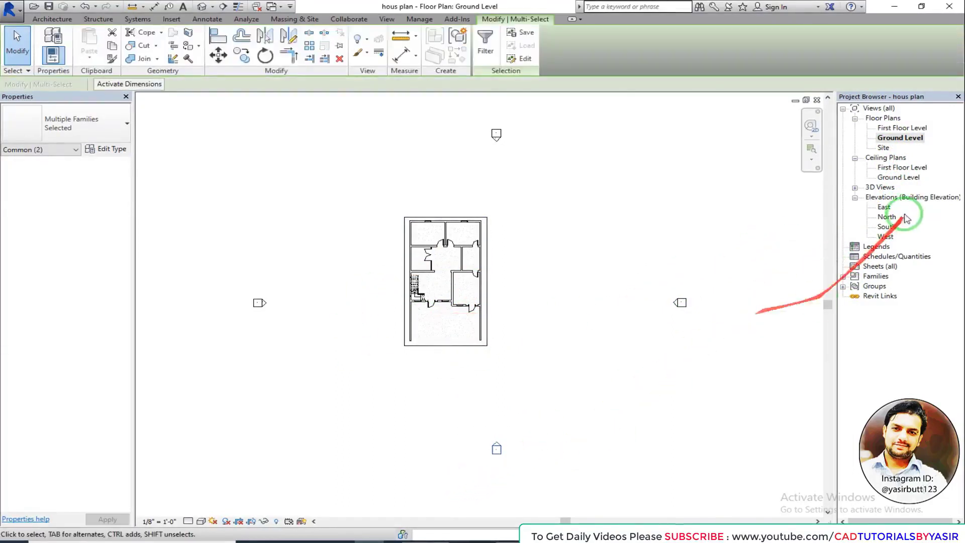
{"action": "double_click", "coordinate": [889, 227]}
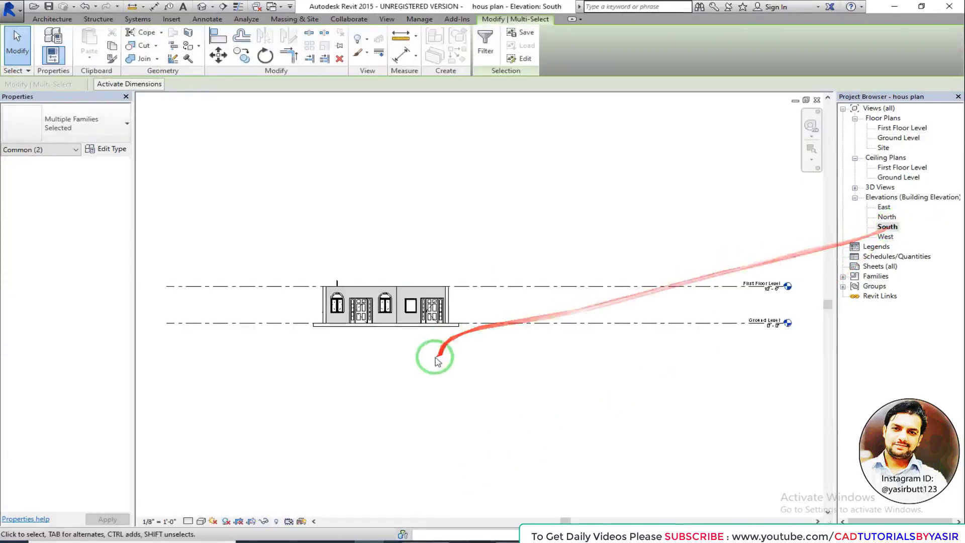
- Examine the South elevation's facade and its Ground Level and First Floor Level lines
{"action": "middle_click_drag", "start_coordinate": [409, 334], "coordinate": [523, 347]}
{"action": "scroll", "coordinate": [524, 347], "scroll_direction": "up", "scroll_amount": 5}
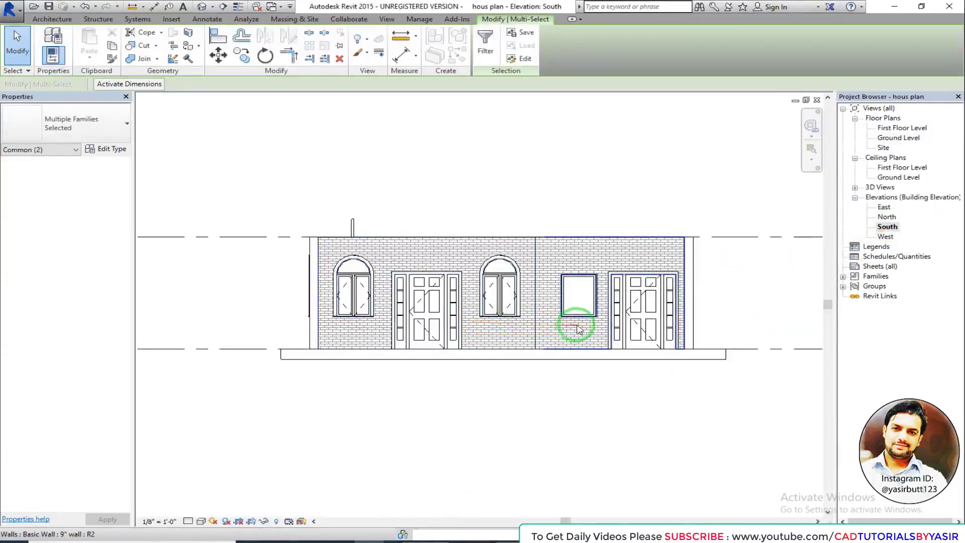
{"action": "middle_click_drag", "start_coordinate": [613, 334], "coordinate": [321, 315]}
{"action": "middle_click_drag", "start_coordinate": [653, 330], "coordinate": [472, 332]}
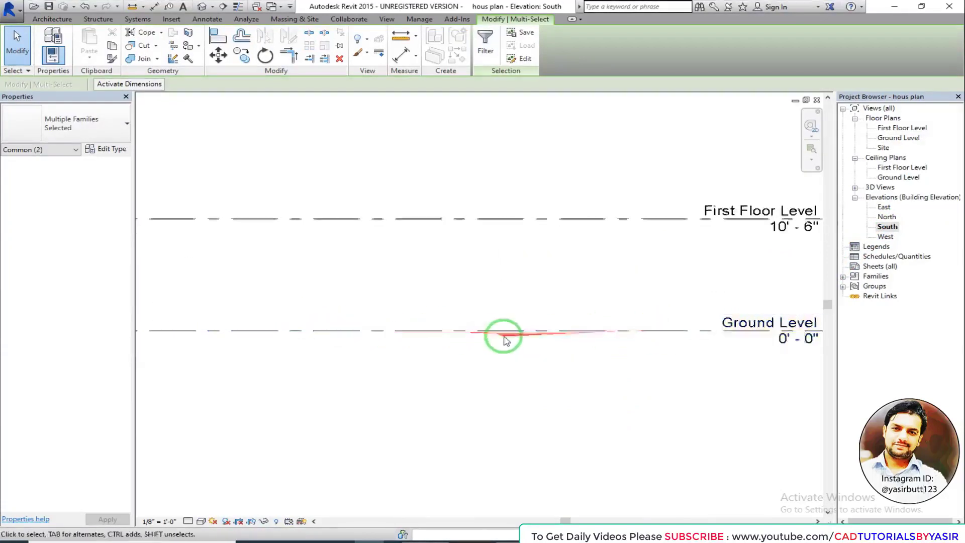
{"action": "scroll", "coordinate": [504, 337], "scroll_direction": "down", "scroll_amount": 2}
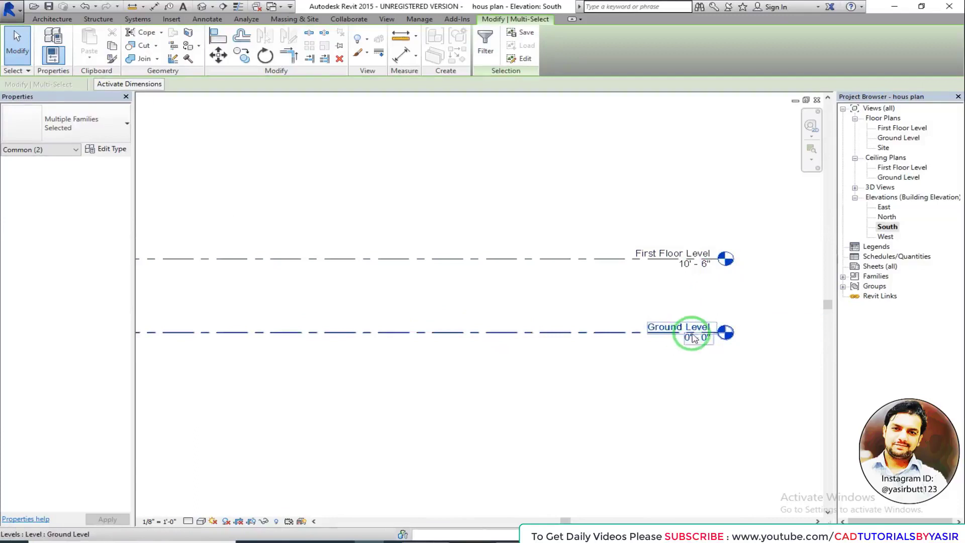
{"action": "left_click", "coordinate": [671, 261]}
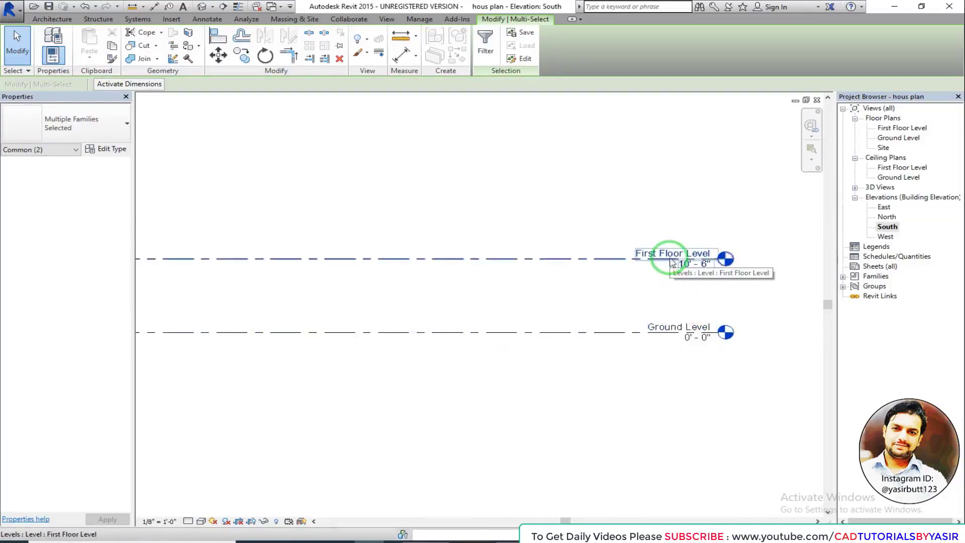
{"action": "scroll", "coordinate": [483, 309], "scroll_direction": "down", "scroll_amount": 2}
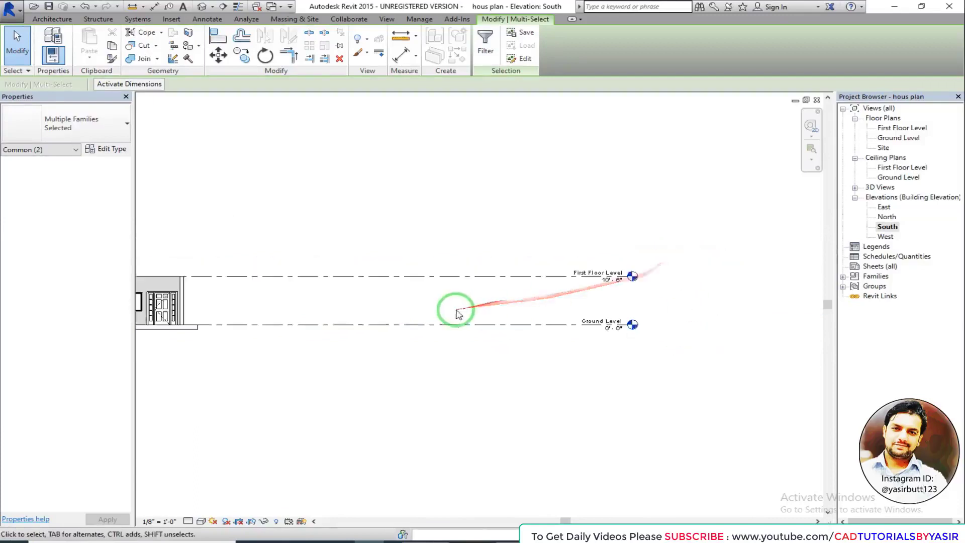
{"action": "middle_click_drag", "start_coordinate": [453, 308], "coordinate": [738, 319]}
- View the North, West and South elevations in turn, then return to the North elevation and inspect its windows
{"action": "left_click", "coordinate": [887, 220]}
{"action": "double_click", "coordinate": [887, 219]}
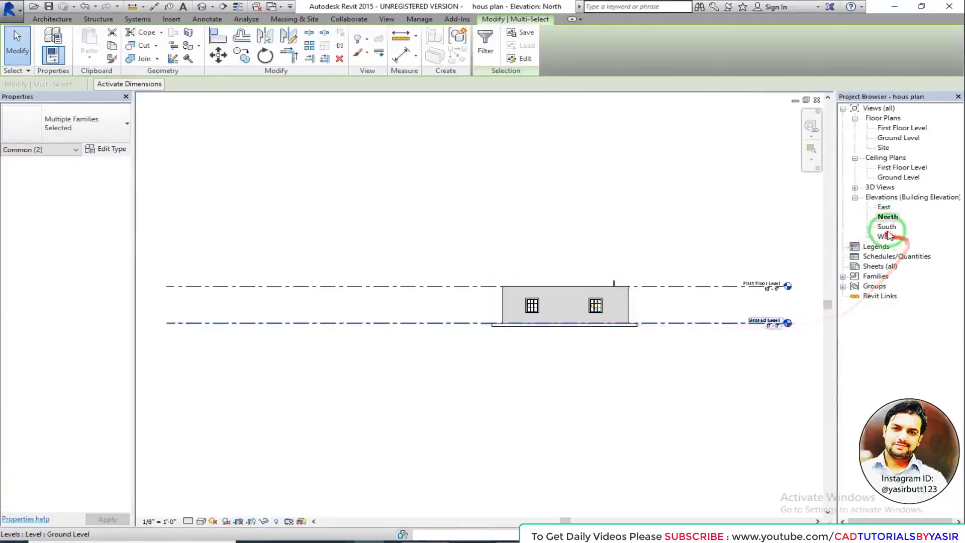
{"action": "double_click", "coordinate": [887, 236]}
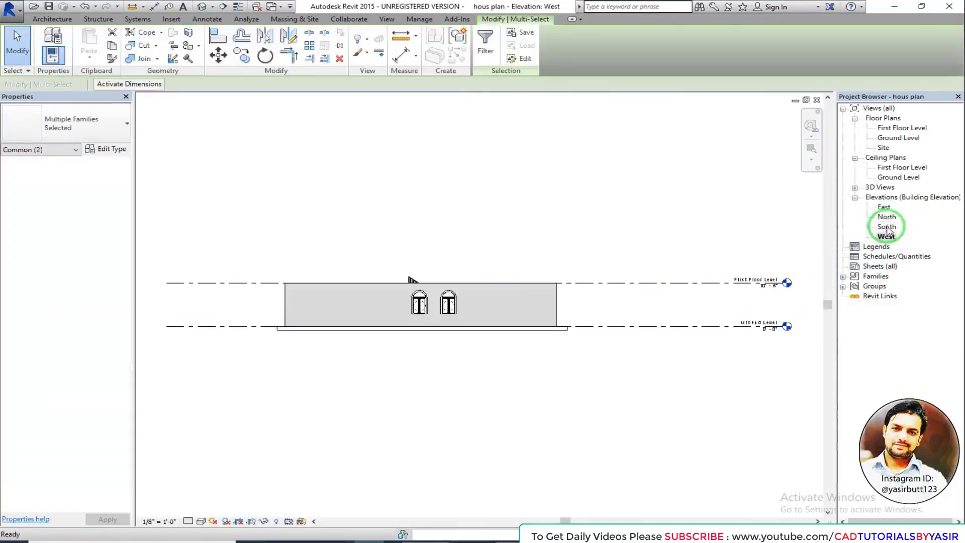
{"action": "double_click", "coordinate": [887, 226]}
{"action": "double_click", "coordinate": [887, 217]}
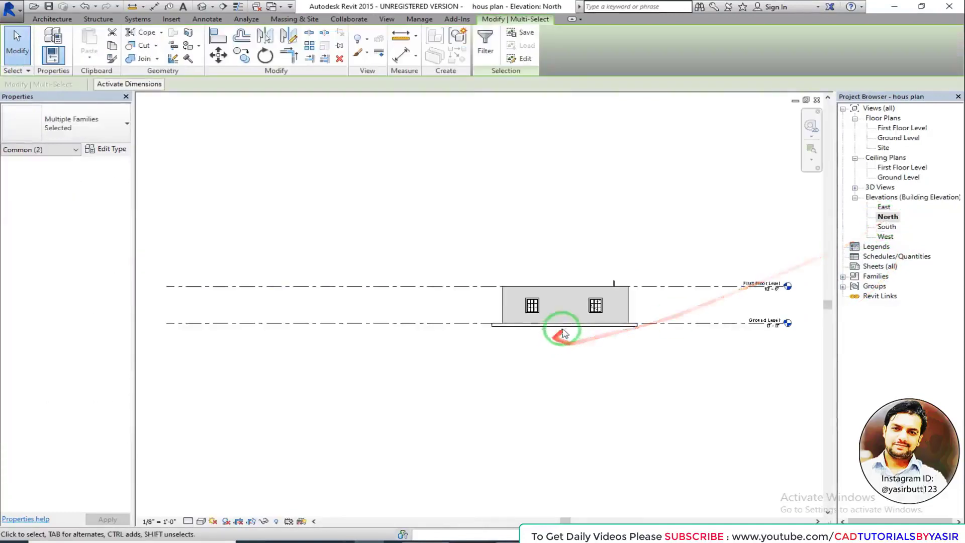
{"action": "scroll", "coordinate": [563, 334], "scroll_direction": "up", "scroll_amount": 2}
{"action": "middle_click_drag", "start_coordinate": [637, 303], "coordinate": [535, 315]}
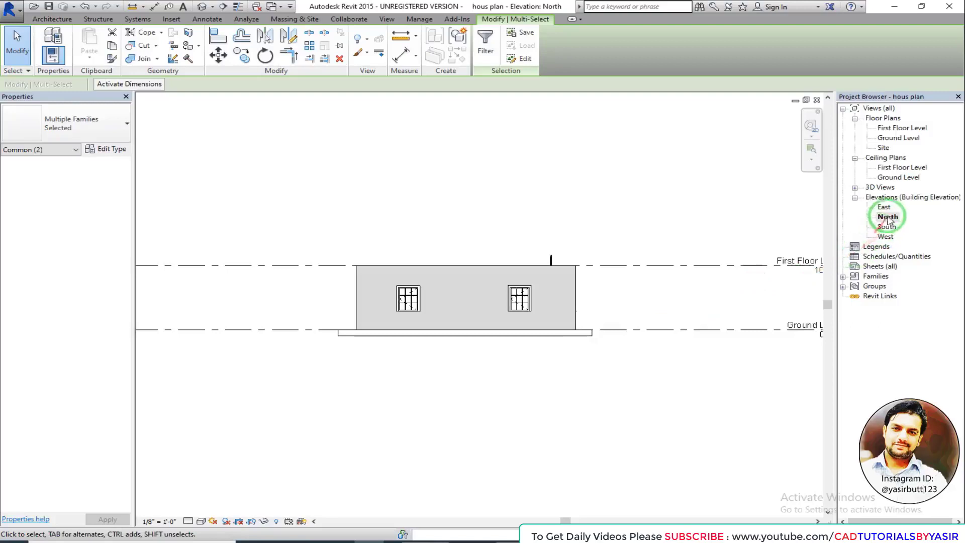
{"action": "left_click", "coordinate": [888, 217]}
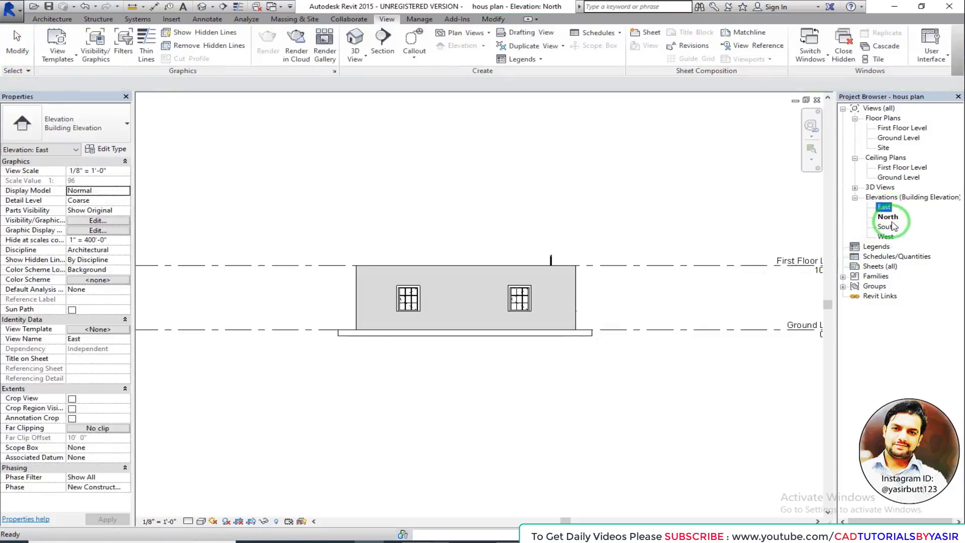
{"action": "left_click_drag", "start_coordinate": [888, 211], "coordinate": [887, 188]}
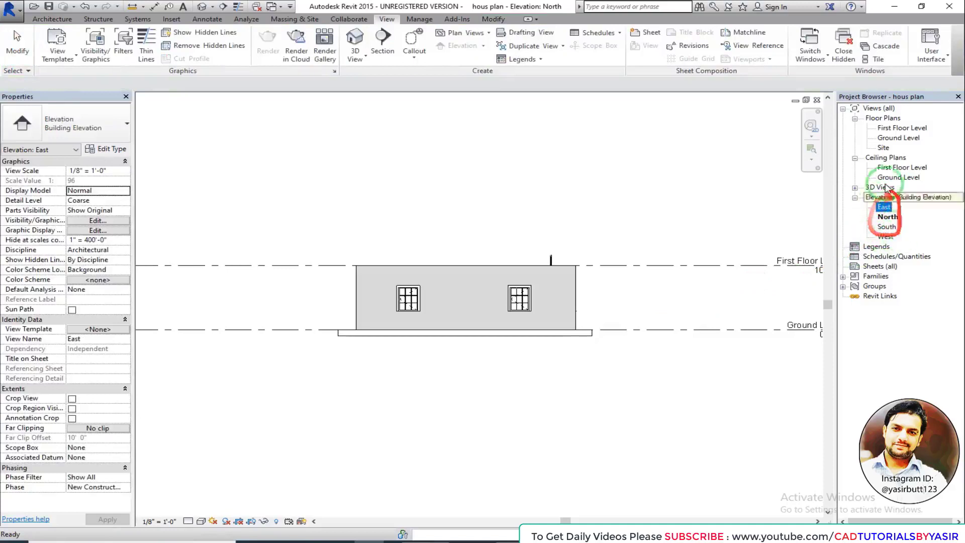
- Open the West elevation from its marker on the Ground Level plan, then switch to the East elevation
{"action": "double_click", "coordinate": [899, 138]}
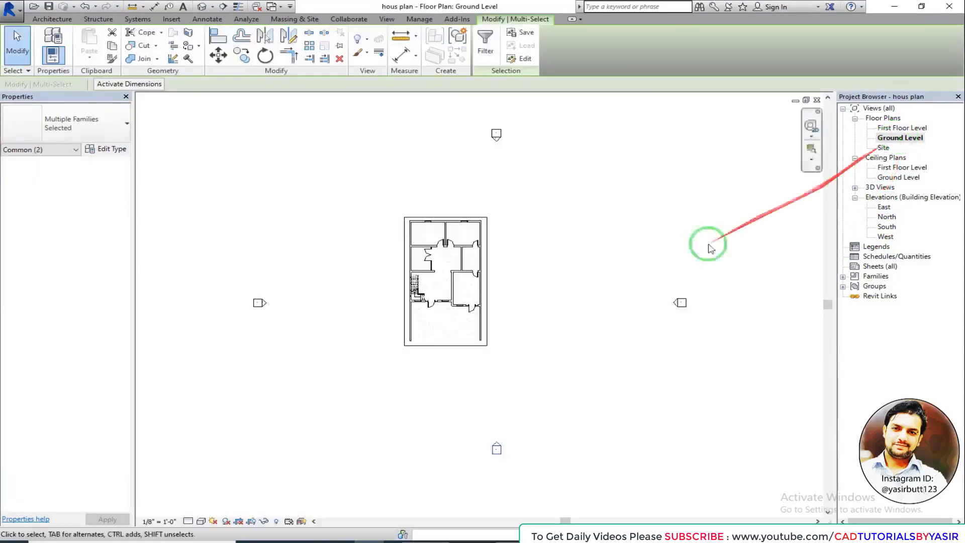
{"action": "middle_click_drag", "start_coordinate": [507, 351], "coordinate": [544, 383]}
{"action": "middle_click_drag", "start_coordinate": [488, 320], "coordinate": [494, 243]}
{"action": "scroll", "coordinate": [434, 329], "scroll_direction": "up", "scroll_amount": 1}
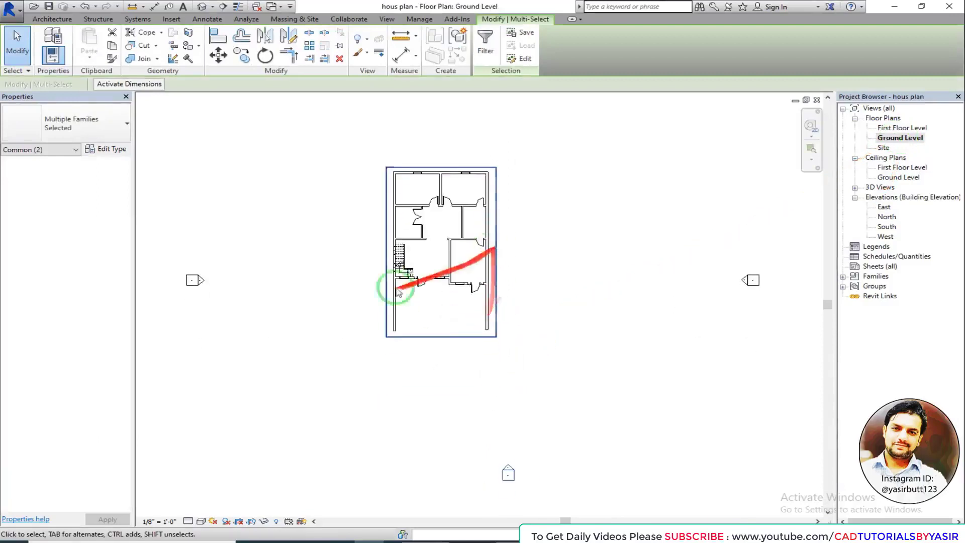
{"action": "double_click", "coordinate": [200, 280]}
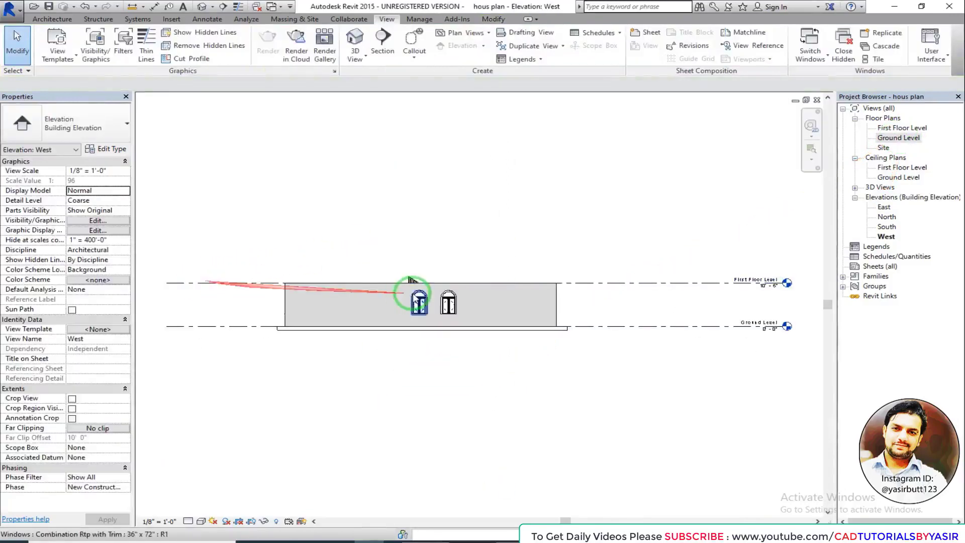
{"action": "double_click", "coordinate": [884, 208]}
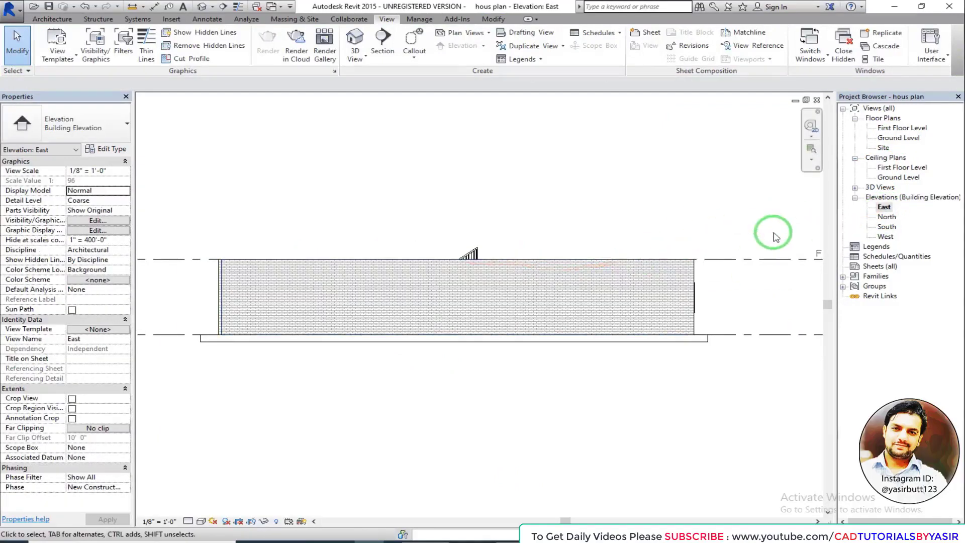
- View the North, South and West elevations in turn
{"action": "double_click", "coordinate": [886, 216]}
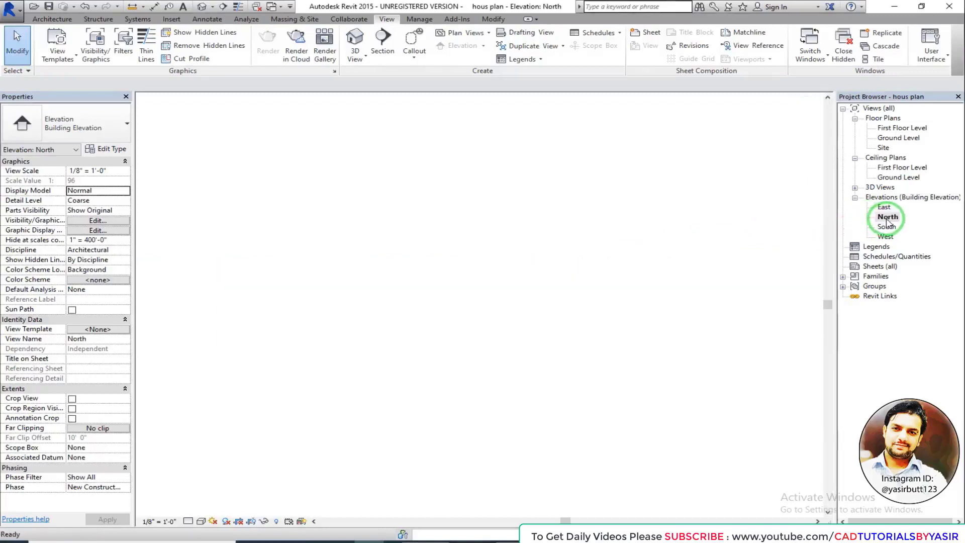
{"action": "left_click", "coordinate": [888, 227]}
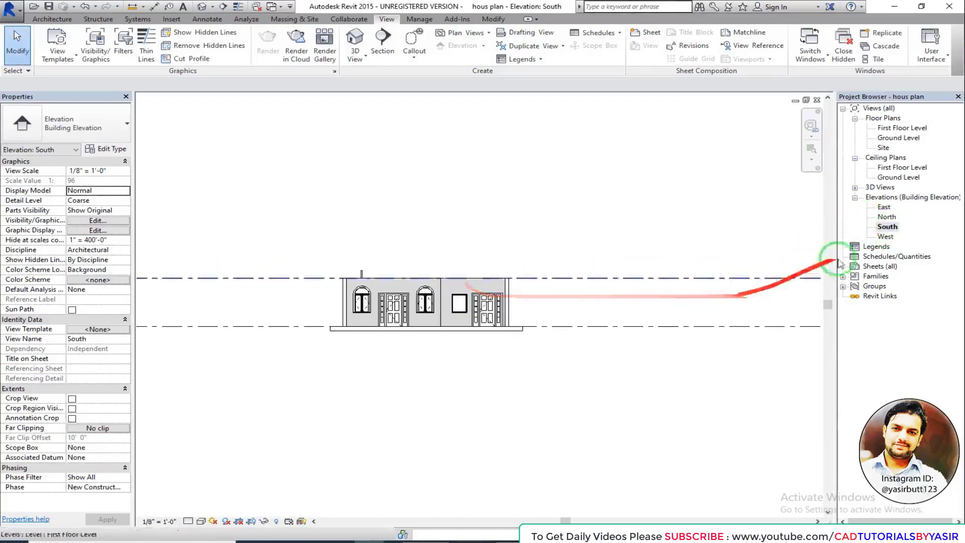
{"action": "double_click", "coordinate": [886, 237]}
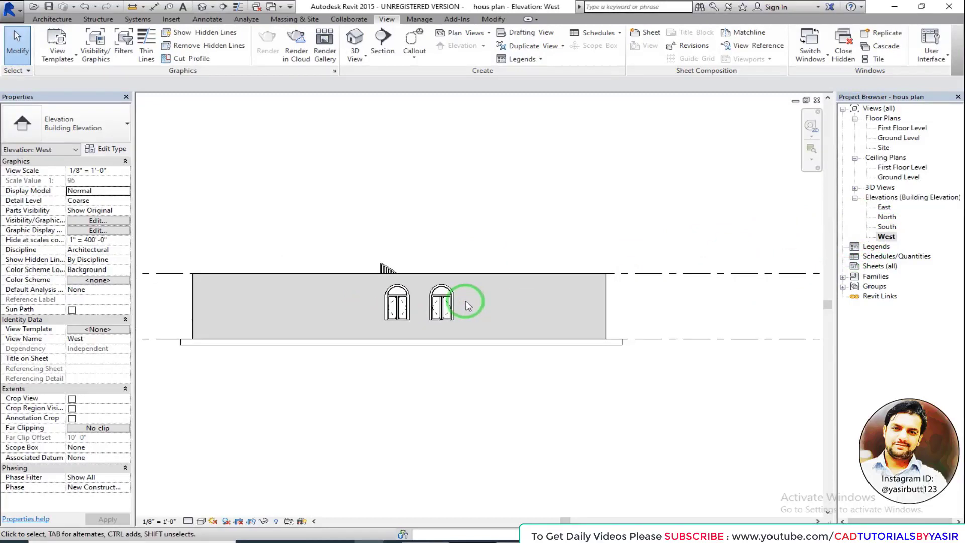
- Open the default 3D view and orbit the house to see it from the front
{"action": "left_click", "coordinate": [202, 7]}
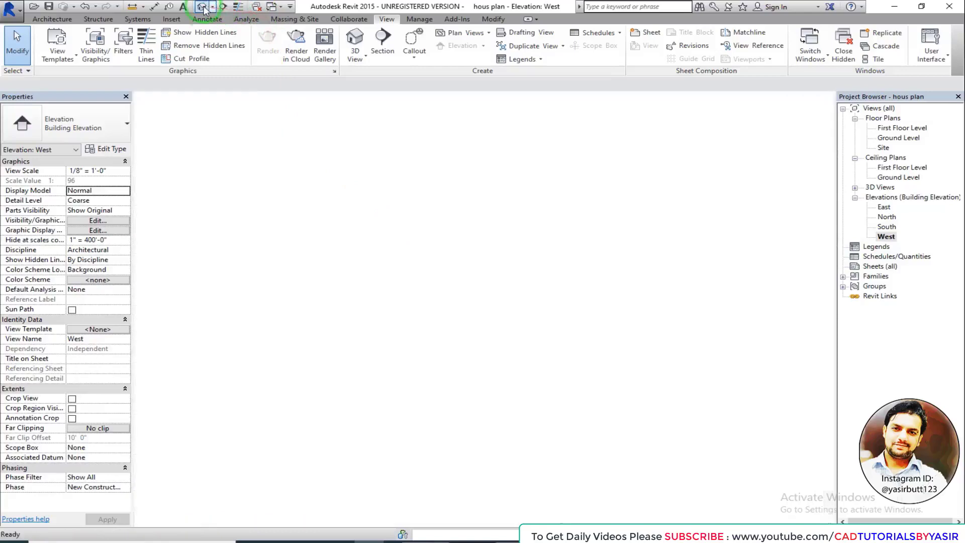
{"action": "scroll", "coordinate": [502, 309], "scroll_direction": "up", "scroll_amount": 3}
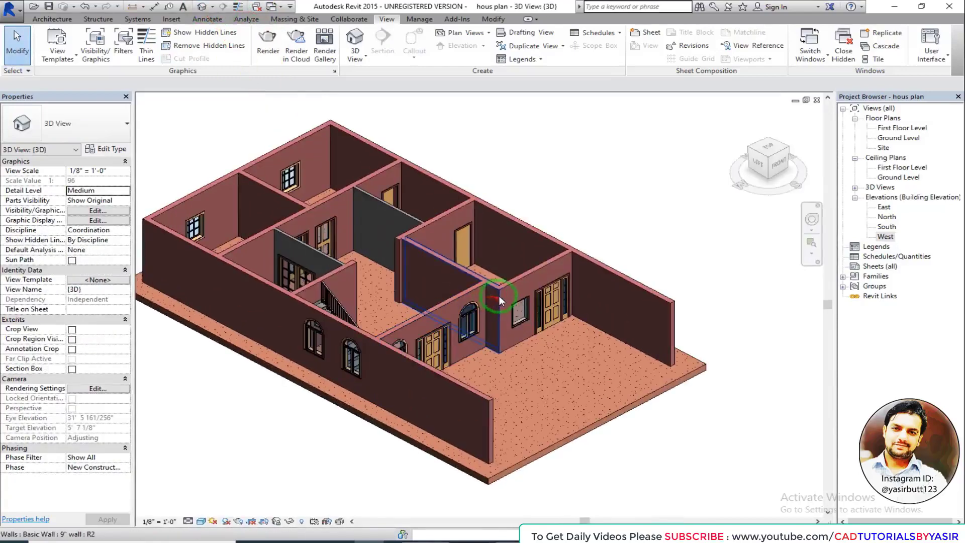
{"action": "middle_click_drag", "start_coordinate": [499, 296], "coordinate": [443, 271], "text": "shift"}
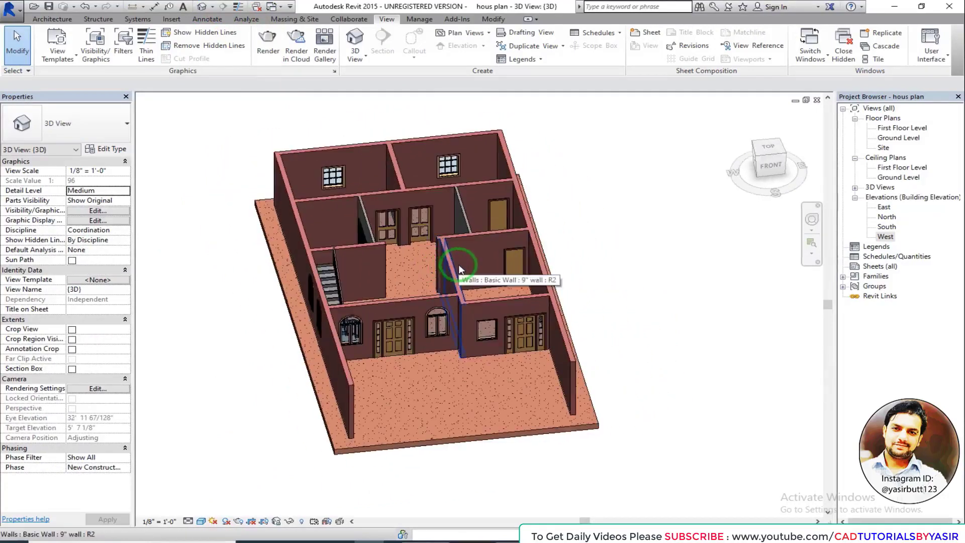
- Return to the Ground Level floor plan and look over the room layout
{"action": "double_click", "coordinate": [901, 139]}
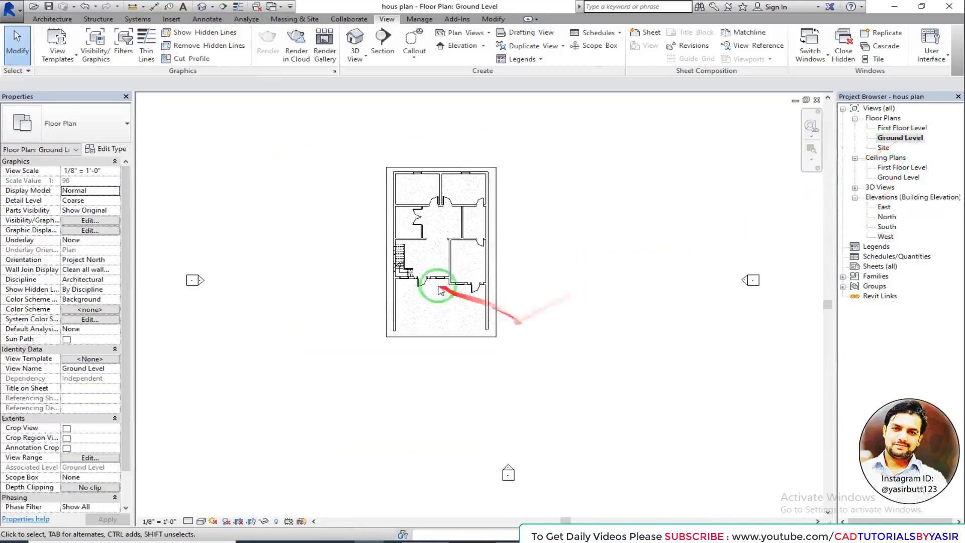
{"action": "scroll", "coordinate": [433, 295], "scroll_direction": "up", "scroll_amount": 2}
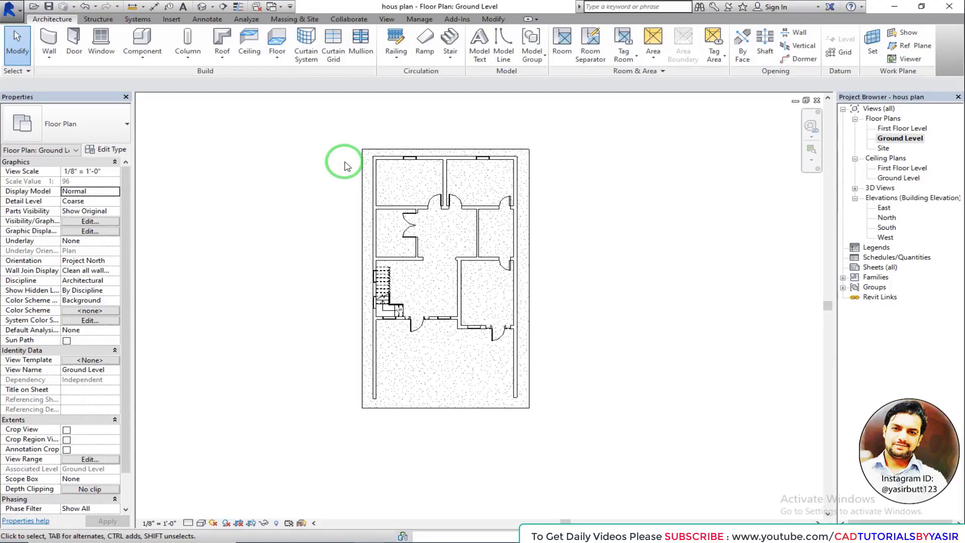
{"action": "middle_click_drag", "start_coordinate": [414, 203], "coordinate": [367, 207]}
{"action": "scroll", "coordinate": [370, 207], "scroll_direction": "up", "scroll_amount": 1}
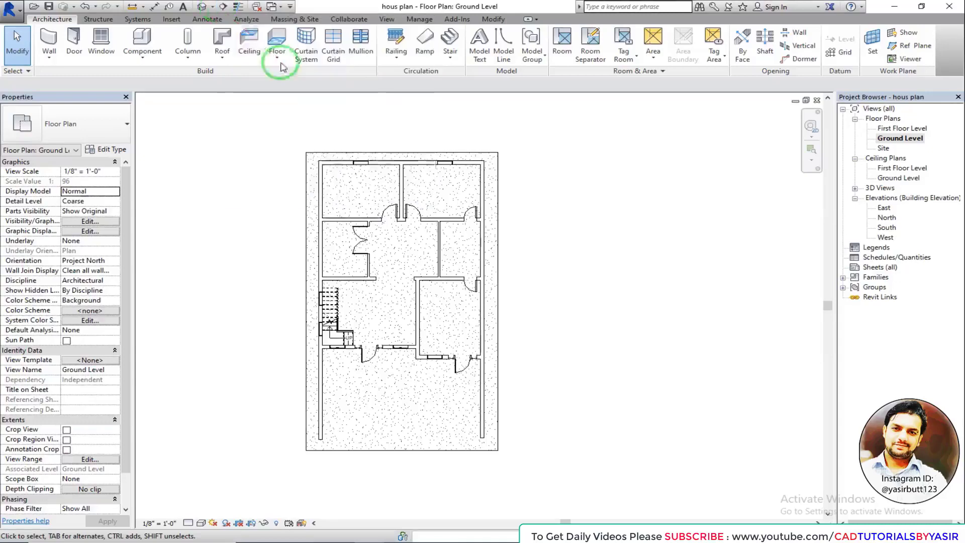
- Draw a horizontal building section across the full width of the house, through the two rear rooms just behind their doors
{"action": "left_click", "coordinate": [387, 19]}
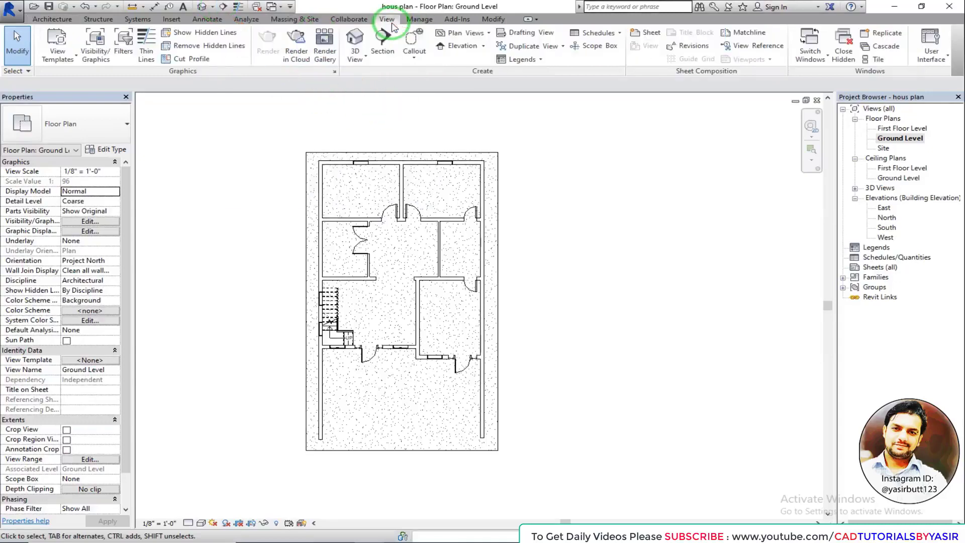
{"action": "left_click", "coordinate": [385, 52]}
{"action": "scroll", "coordinate": [288, 233], "scroll_direction": "up", "scroll_amount": 3}
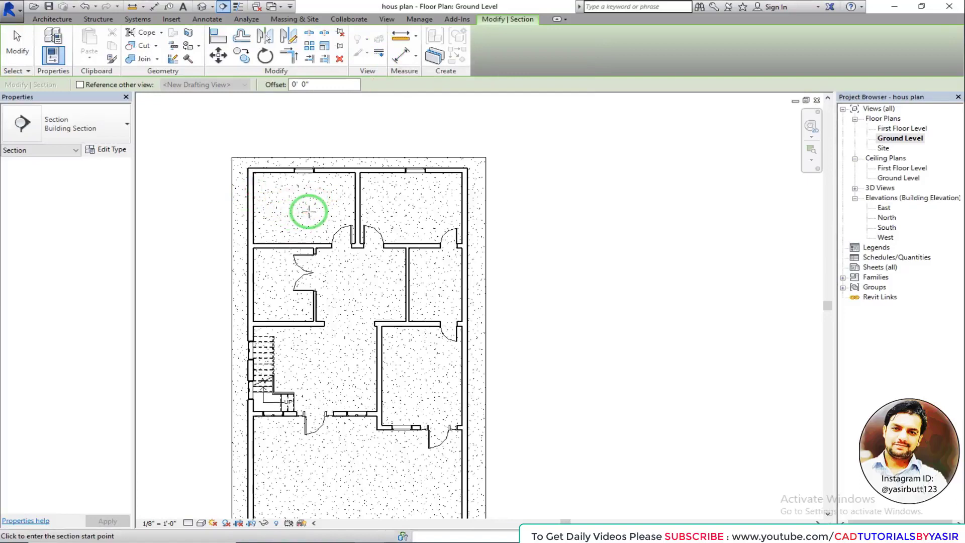
{"action": "scroll", "coordinate": [324, 247], "scroll_direction": "up", "scroll_amount": 2}
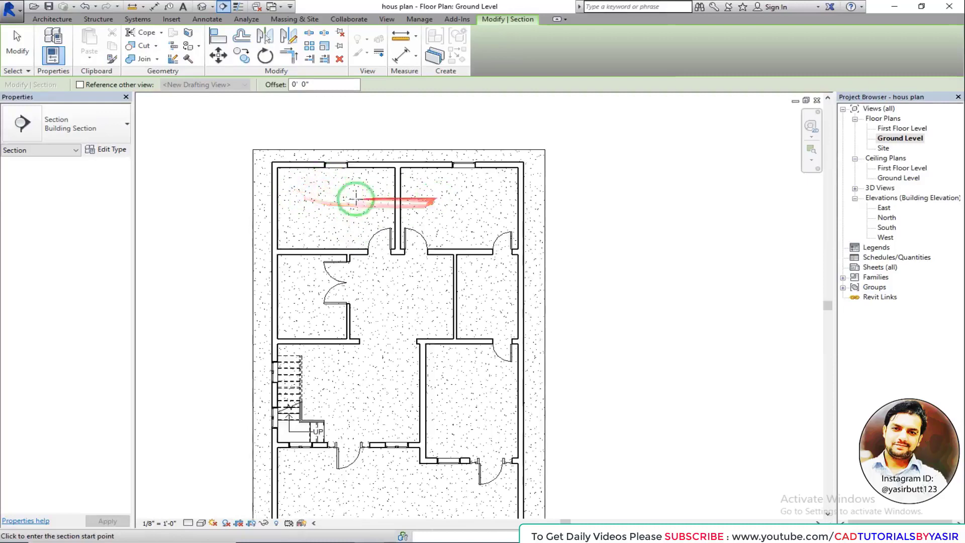
{"action": "middle_click_drag", "start_coordinate": [344, 216], "coordinate": [327, 198]}
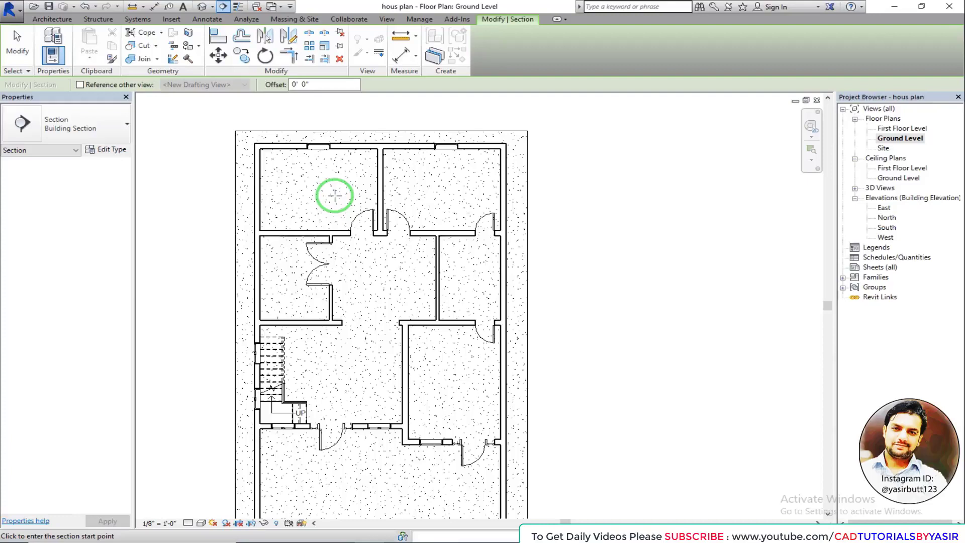
{"action": "scroll", "coordinate": [347, 207], "scroll_direction": "up", "scroll_amount": 4}
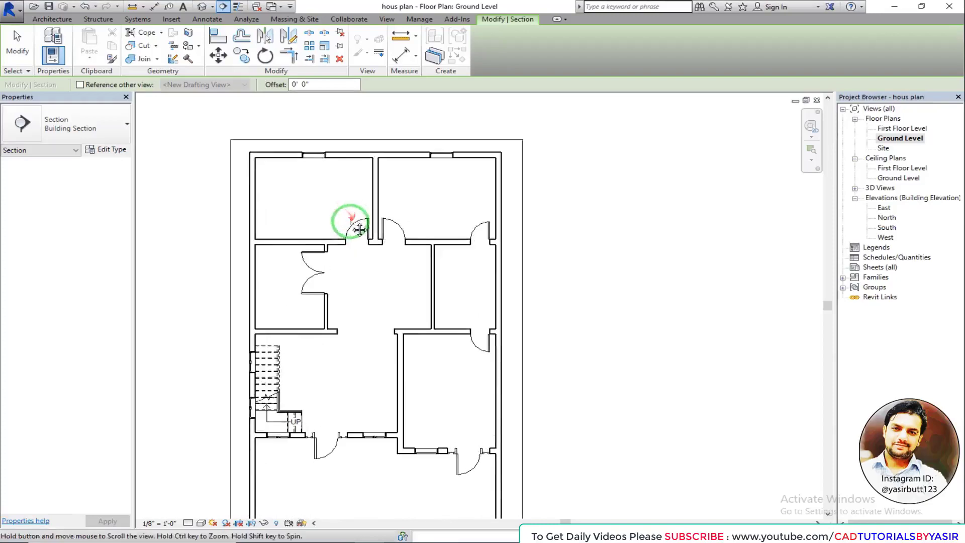
{"action": "scroll", "coordinate": [314, 194], "scroll_direction": "down", "scroll_amount": 1}
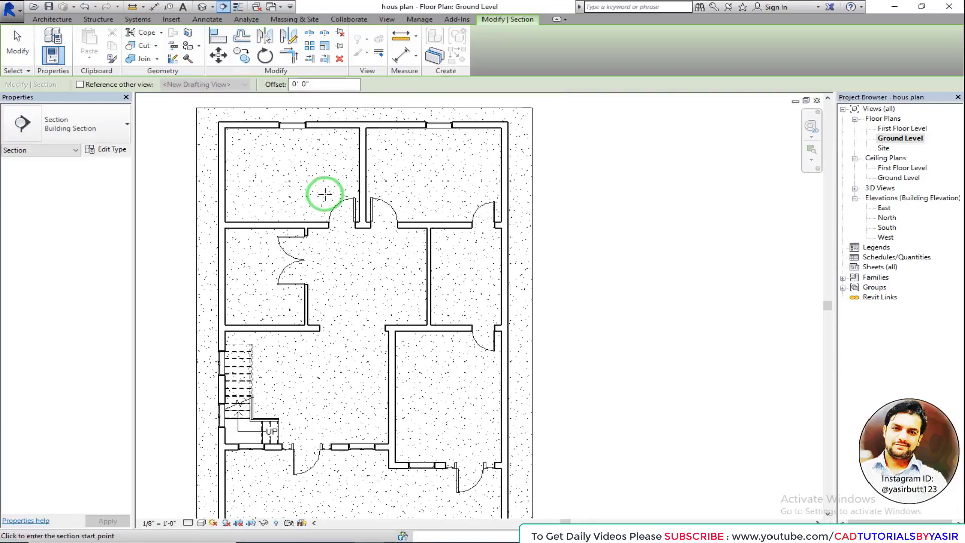
{"action": "middle_click_drag", "start_coordinate": [325, 200], "coordinate": [327, 215]}
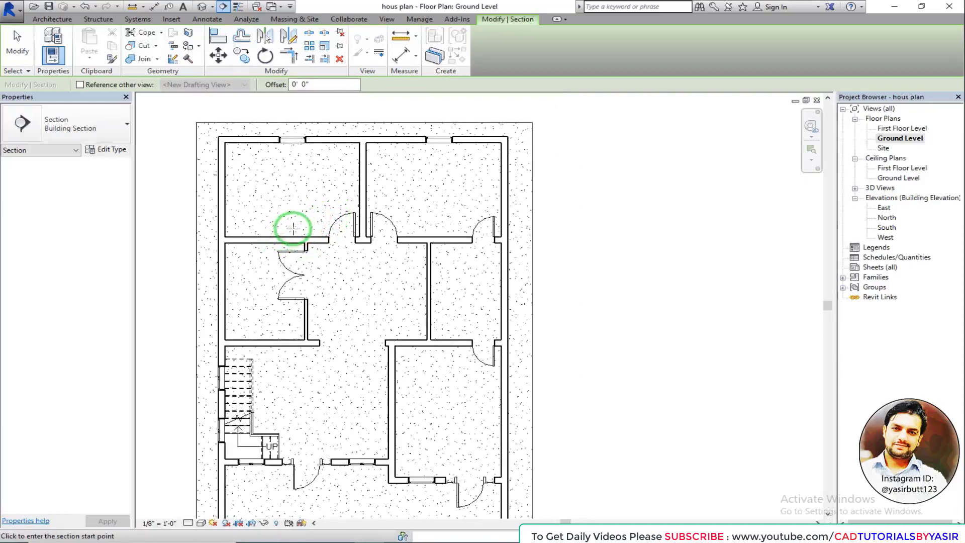
{"action": "middle_click_drag", "start_coordinate": [300, 210], "coordinate": [300, 222]}
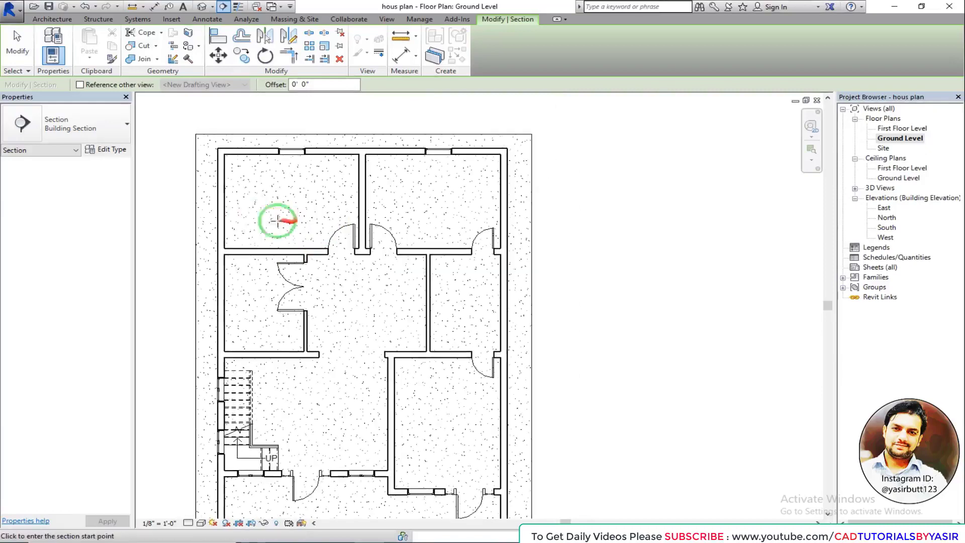
{"action": "left_click", "coordinate": [171, 225]}
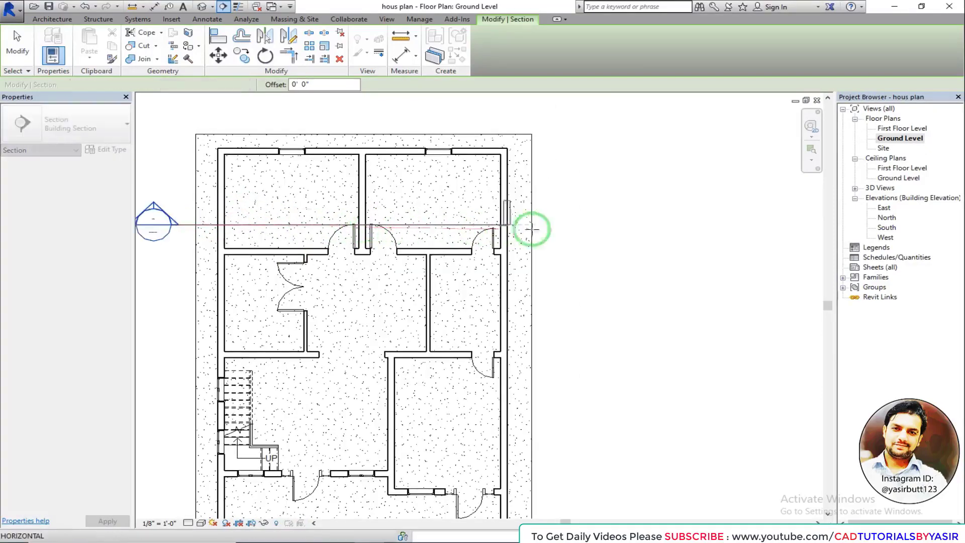
{"action": "left_click", "coordinate": [579, 226]}
{"action": "middle_click_drag", "start_coordinate": [315, 224], "coordinate": [394, 230]}
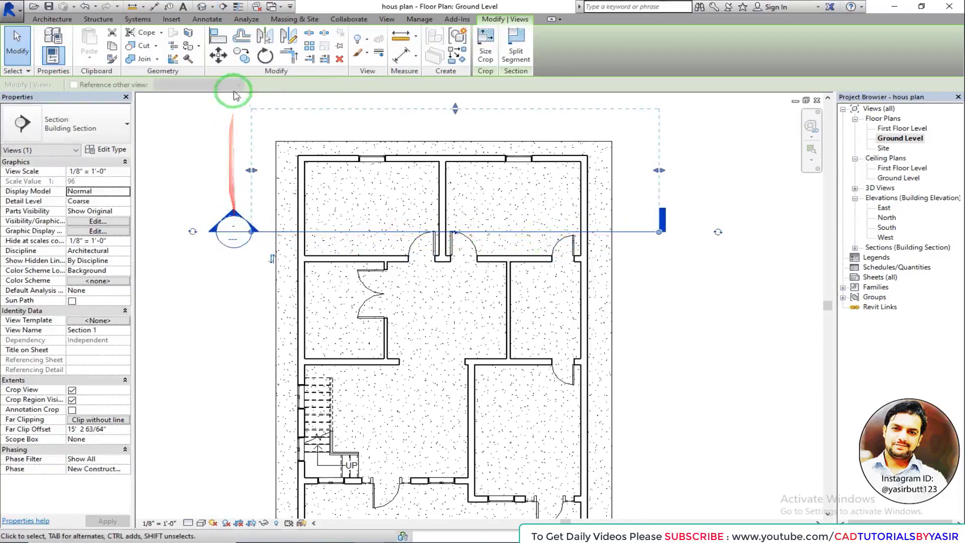
- Flip the section's viewing direction toward the middle rooms, then flip it back toward the rear wall
{"action": "scroll", "coordinate": [307, 245], "scroll_direction": "up", "scroll_amount": 2}
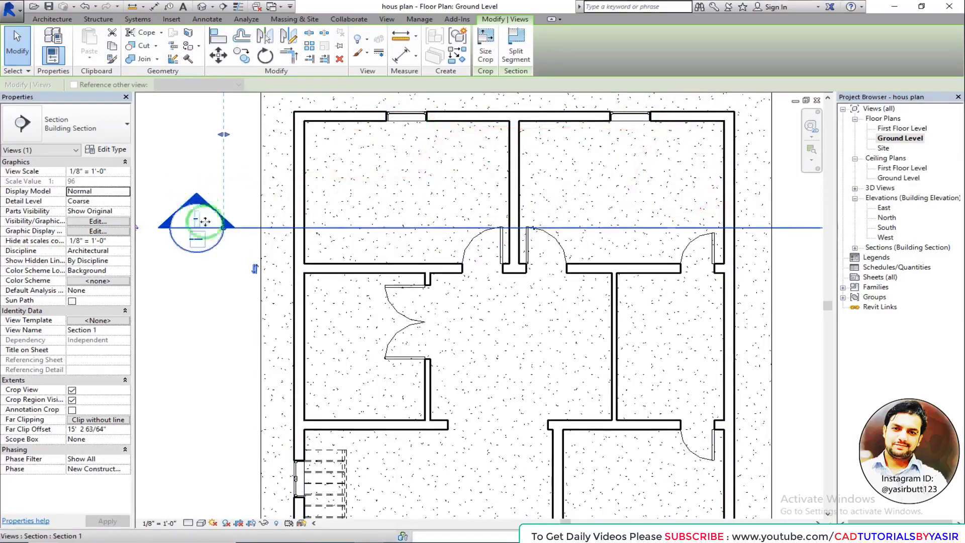
{"action": "scroll", "coordinate": [394, 280], "scroll_direction": "down", "scroll_amount": 2}
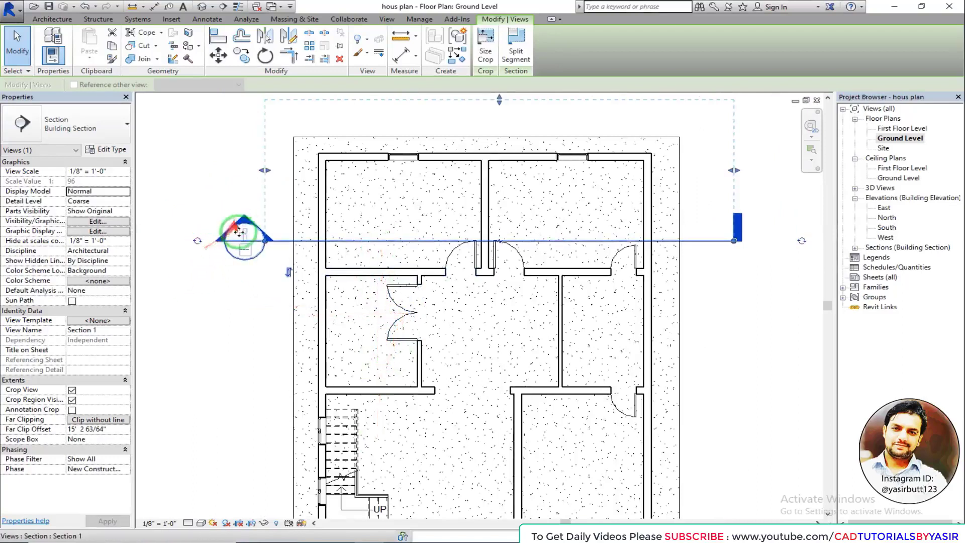
{"action": "left_click", "coordinate": [289, 273]}
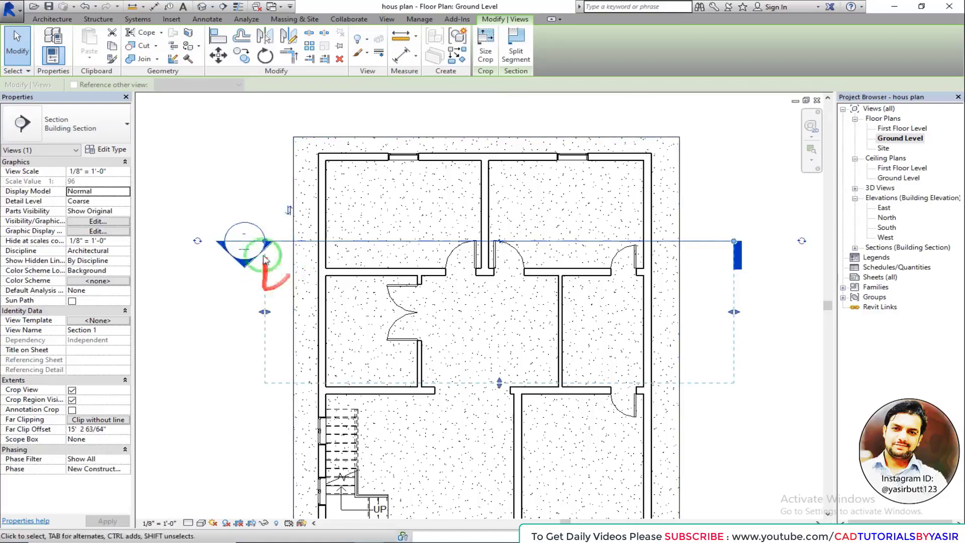
{"action": "left_click", "coordinate": [289, 211]}
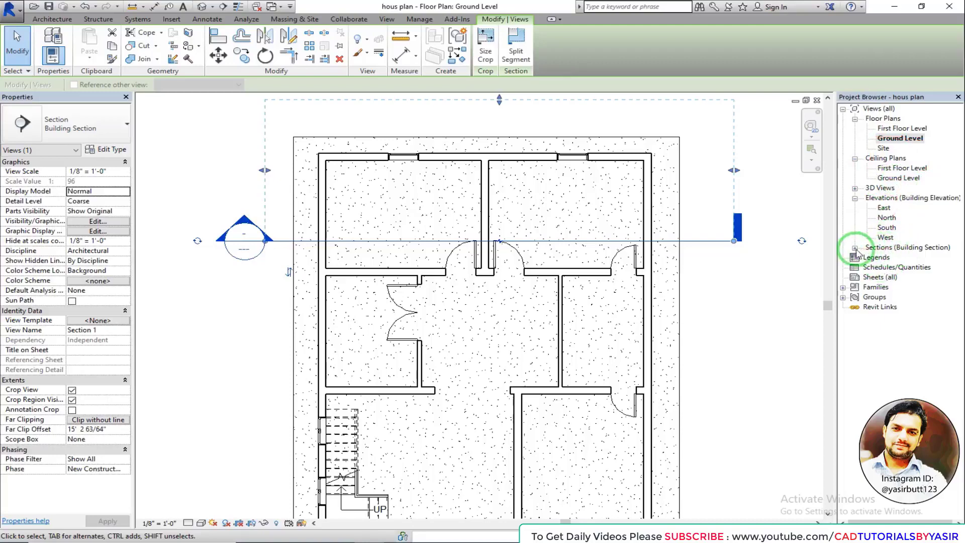
- Expand the building sections in the project views, open Section 1 and examine the rear wall's windows
{"action": "left_click", "coordinate": [855, 248]}
{"action": "left_click", "coordinate": [899, 248]}
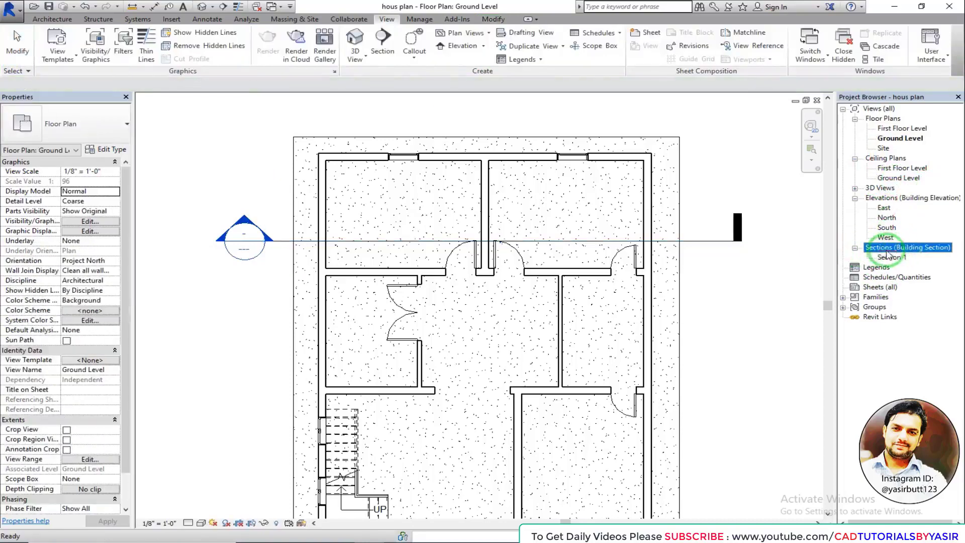
{"action": "left_click", "coordinate": [892, 257]}
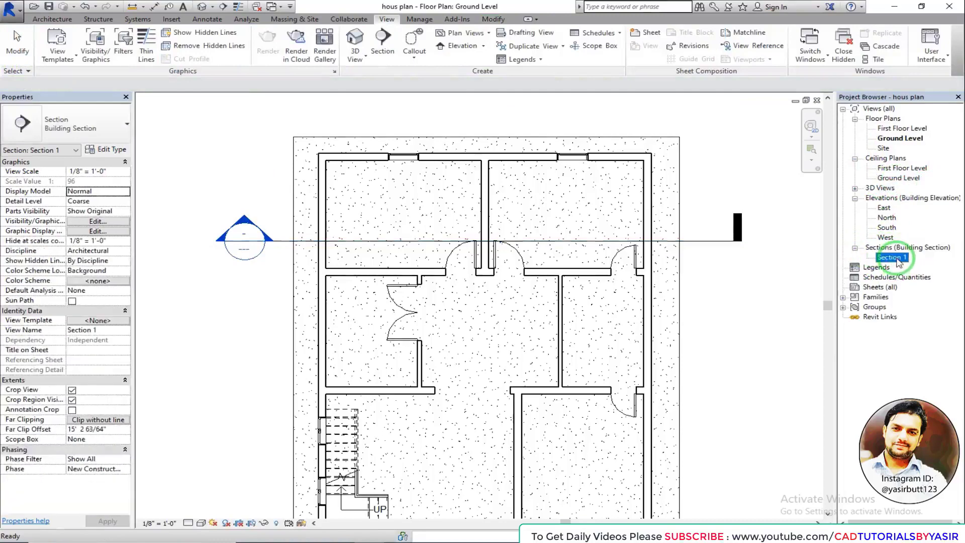
{"action": "left_click_drag", "start_coordinate": [901, 260], "coordinate": [581, 249]}
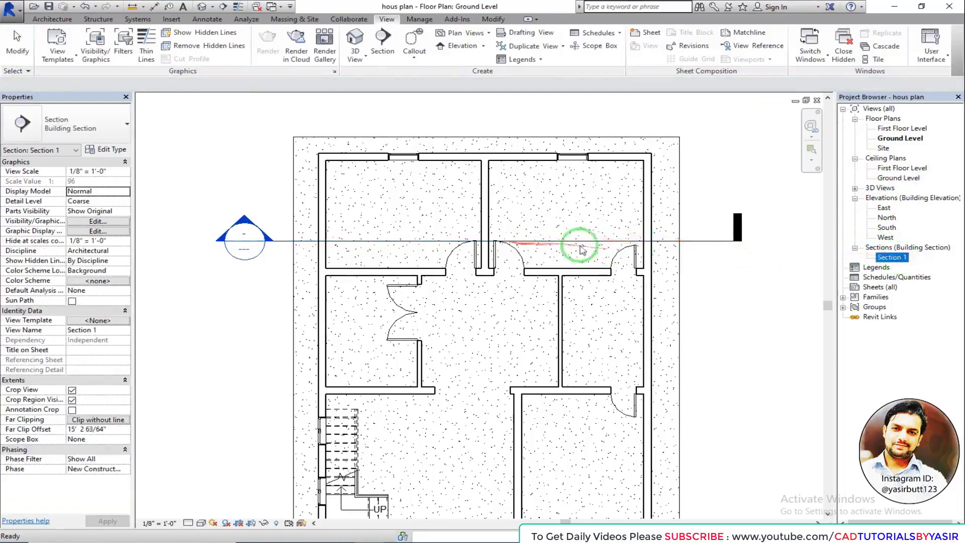
{"action": "left_click_drag", "start_coordinate": [664, 242], "coordinate": [844, 254]}
{"action": "right_click", "coordinate": [890, 258]}
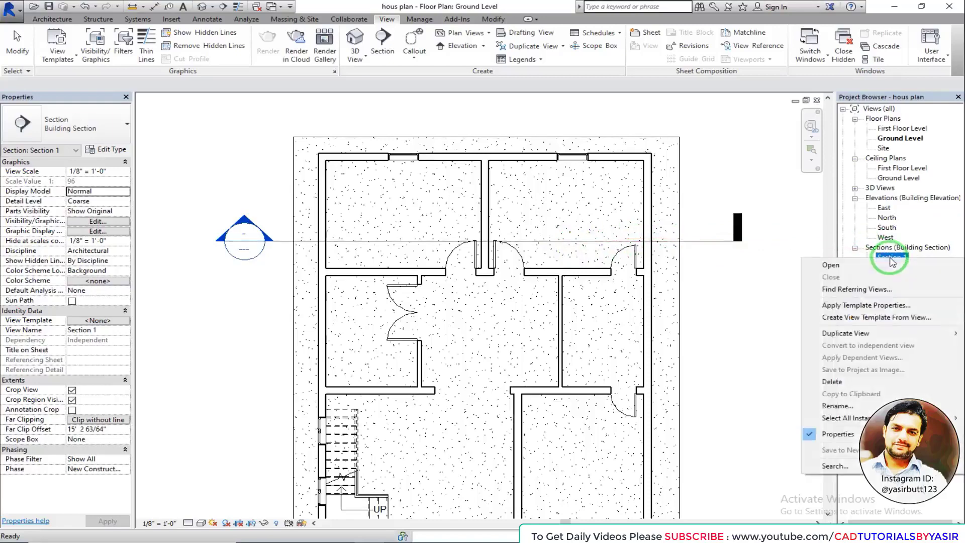
{"action": "left_click", "coordinate": [817, 263]}
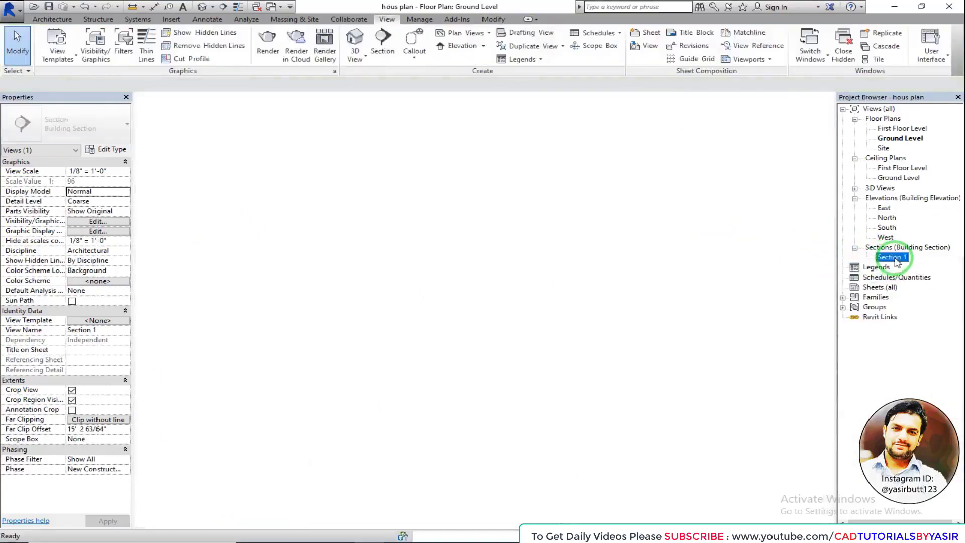
{"action": "scroll", "coordinate": [468, 271], "scroll_direction": "up", "scroll_amount": 3}
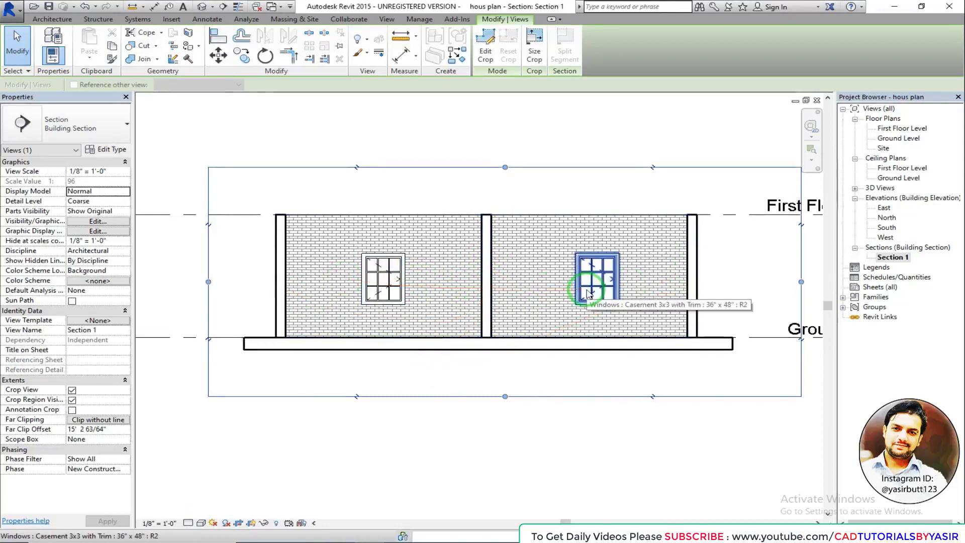
- Return to the Ground Level plan and flip the section to look toward the middle rooms
{"action": "double_click", "coordinate": [895, 139]}
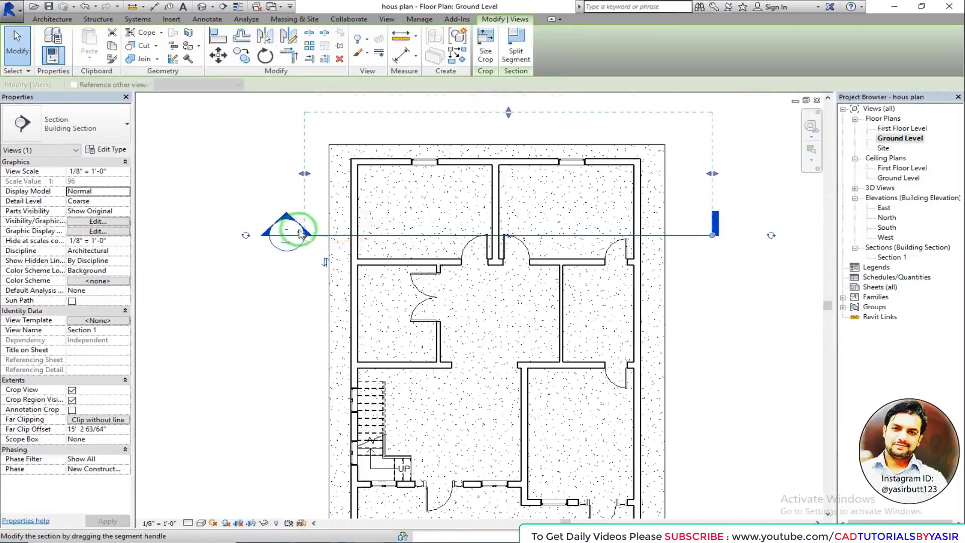
{"action": "left_click", "coordinate": [325, 262]}
{"action": "scroll", "coordinate": [528, 292], "scroll_direction": "up", "scroll_amount": 2}
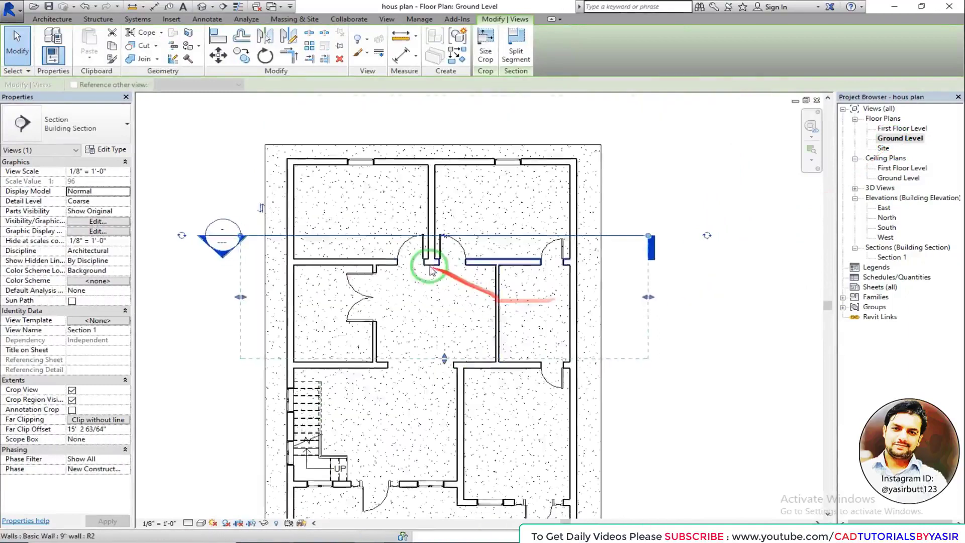
{"action": "middle_click_drag", "start_coordinate": [343, 301], "coordinate": [409, 297]}
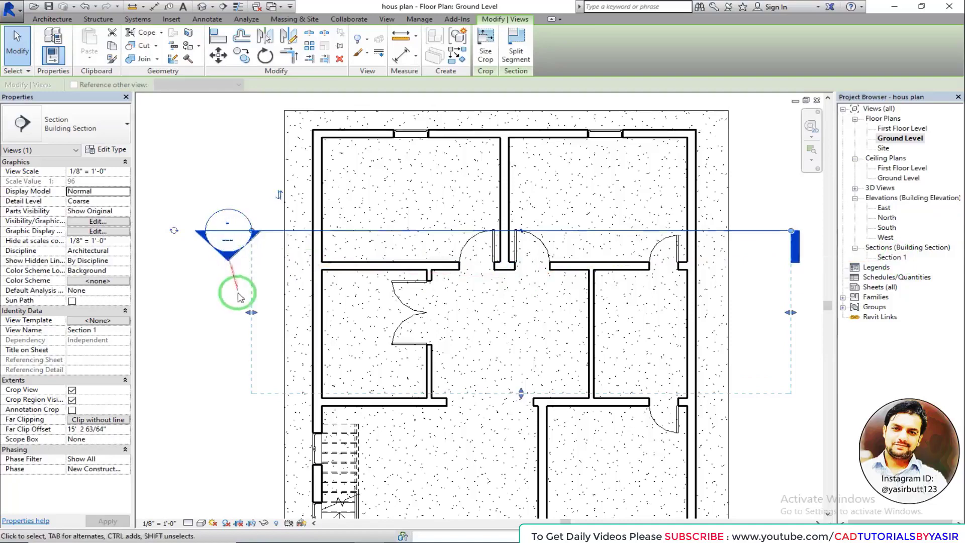
- Deselect the section line, open the section view from its marker and examine the doors
{"action": "left_click", "coordinate": [208, 202]}
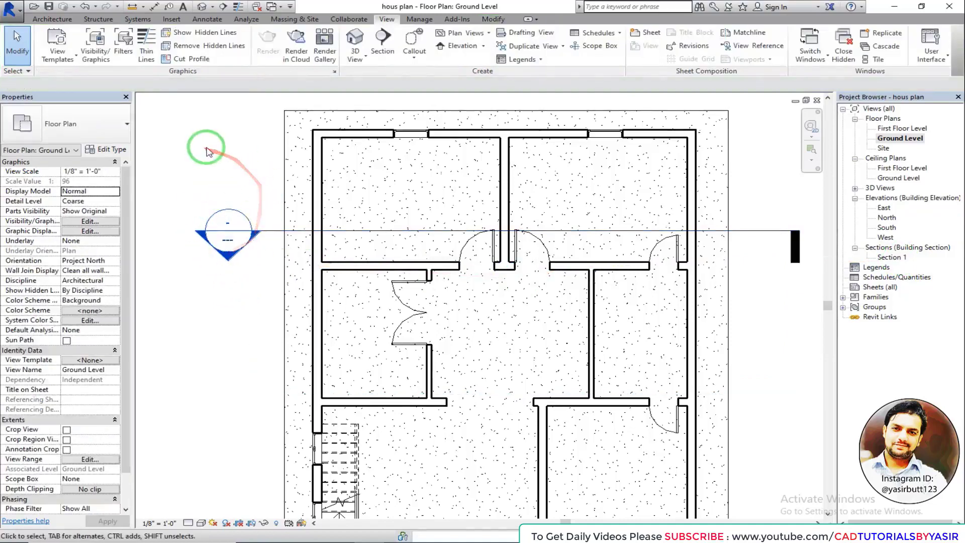
{"action": "double_click", "coordinate": [229, 260]}
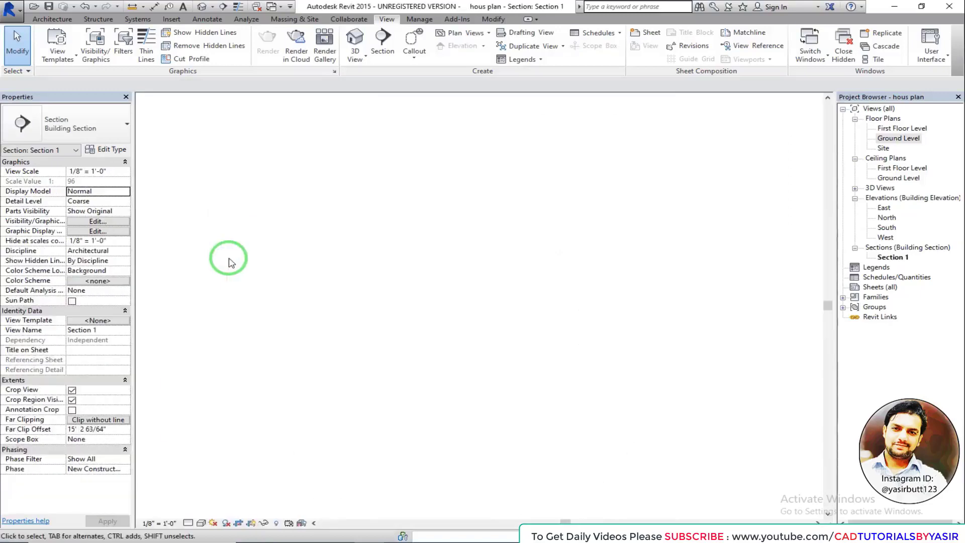
{"action": "scroll", "coordinate": [383, 309], "scroll_direction": "up", "scroll_amount": 1}
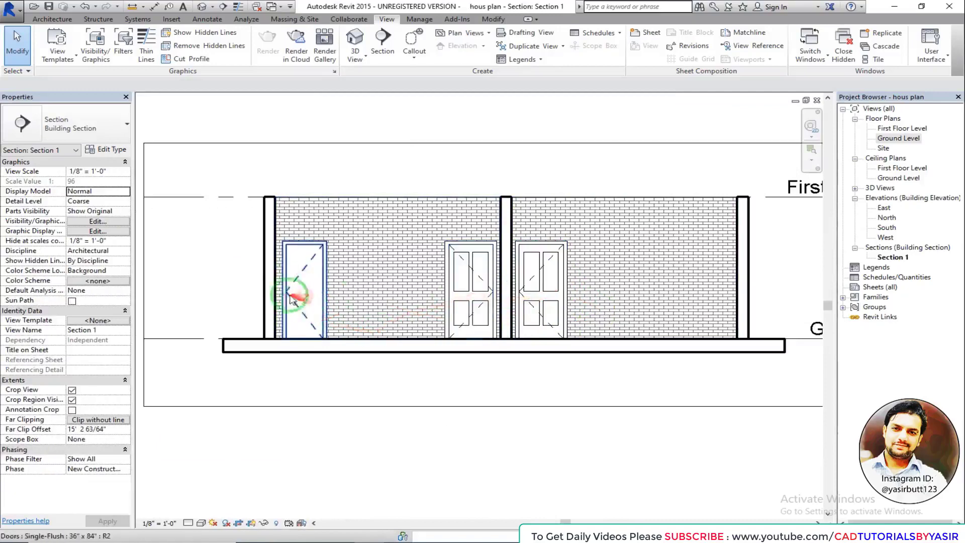
- Examine the doors and the slab beneath them in Section 1, selecting the floor
{"action": "scroll", "coordinate": [382, 347], "scroll_direction": "down", "scroll_amount": 2}
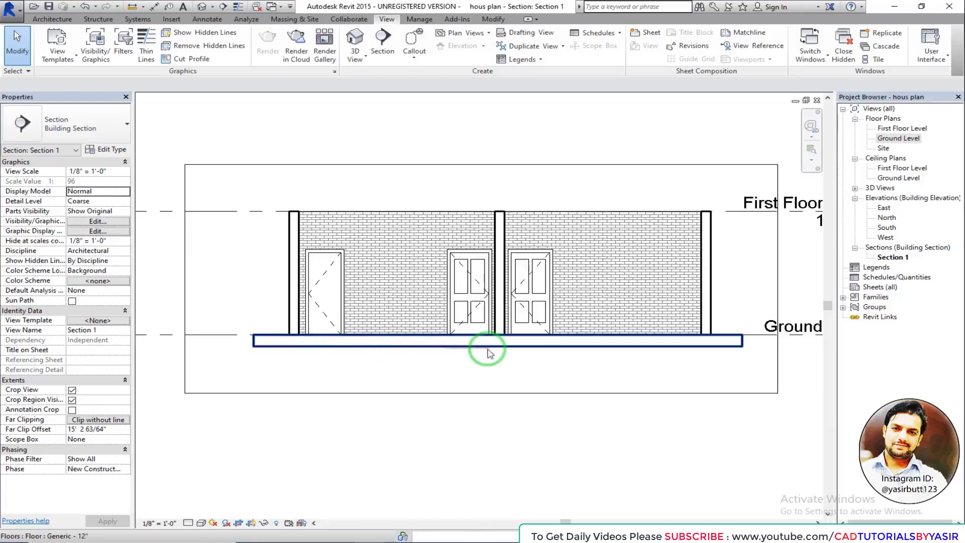
{"action": "scroll", "coordinate": [480, 354], "scroll_direction": "up", "scroll_amount": 2}
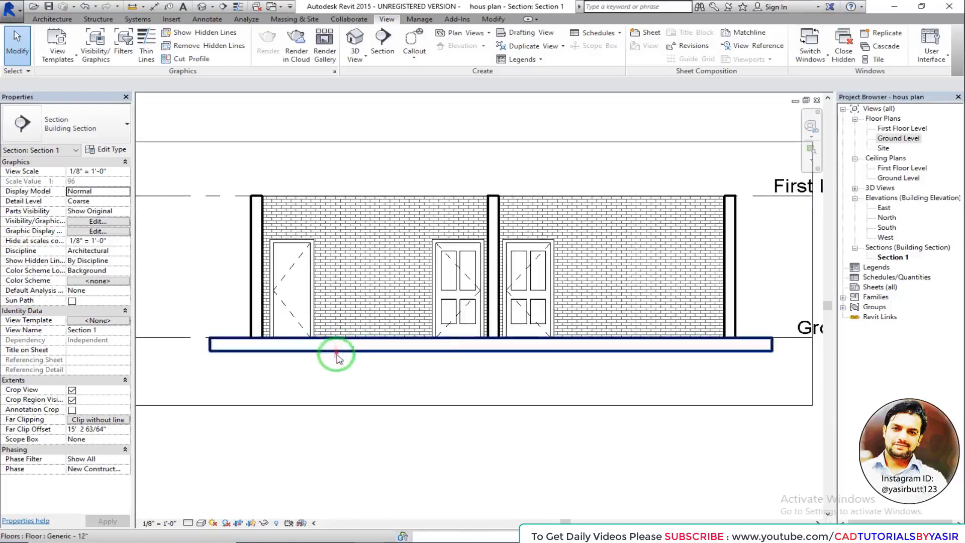
{"action": "left_click", "coordinate": [347, 353]}
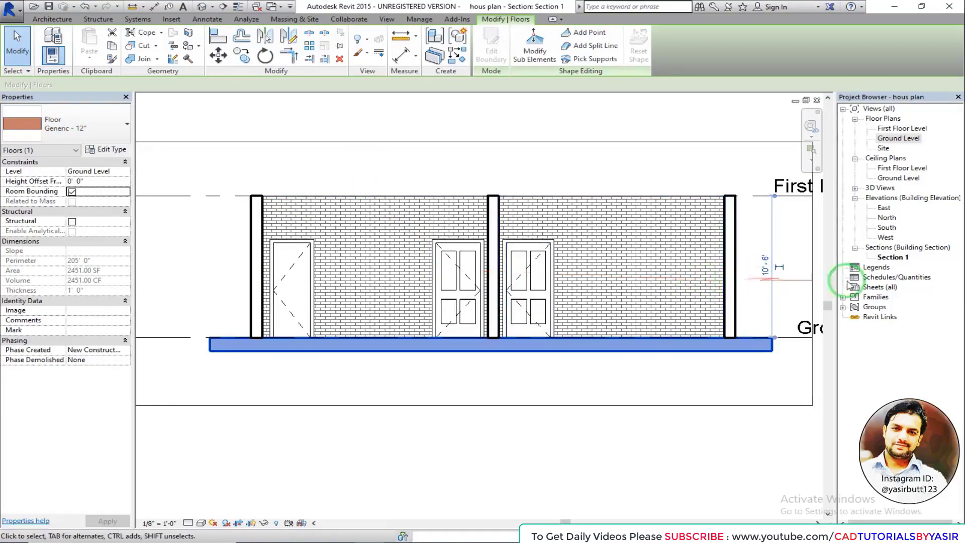
- Return to the Ground Level floor plan and look over the rooms, staircase and existing section line
{"action": "double_click", "coordinate": [899, 138]}
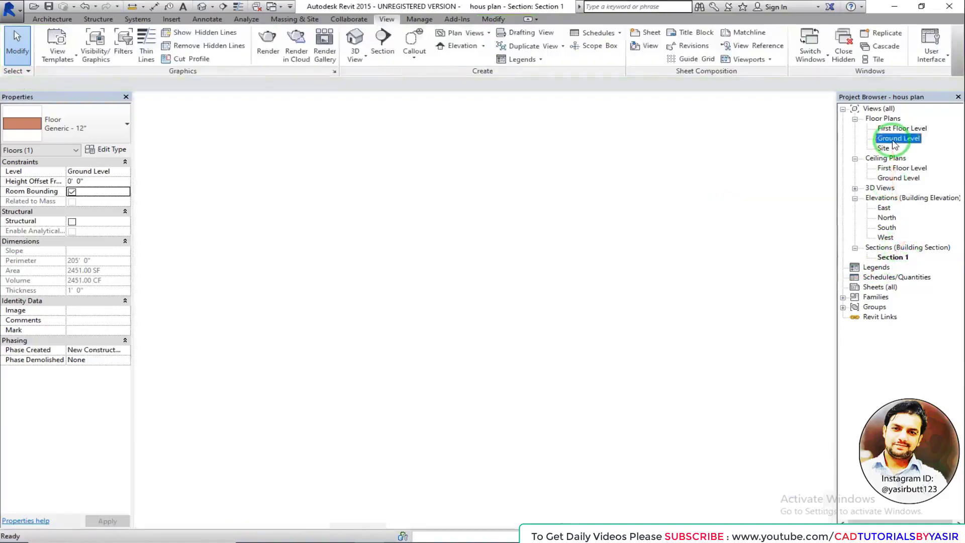
{"action": "middle_click_drag", "start_coordinate": [632, 270], "coordinate": [546, 272]}
{"action": "scroll", "coordinate": [521, 295], "scroll_direction": "down", "scroll_amount": 2}
{"action": "middle_click_drag", "start_coordinate": [562, 315], "coordinate": [505, 255]}
{"action": "middle_click_drag", "start_coordinate": [458, 293], "coordinate": [458, 273]}
{"action": "middle_click_drag", "start_coordinate": [396, 358], "coordinate": [384, 360]}
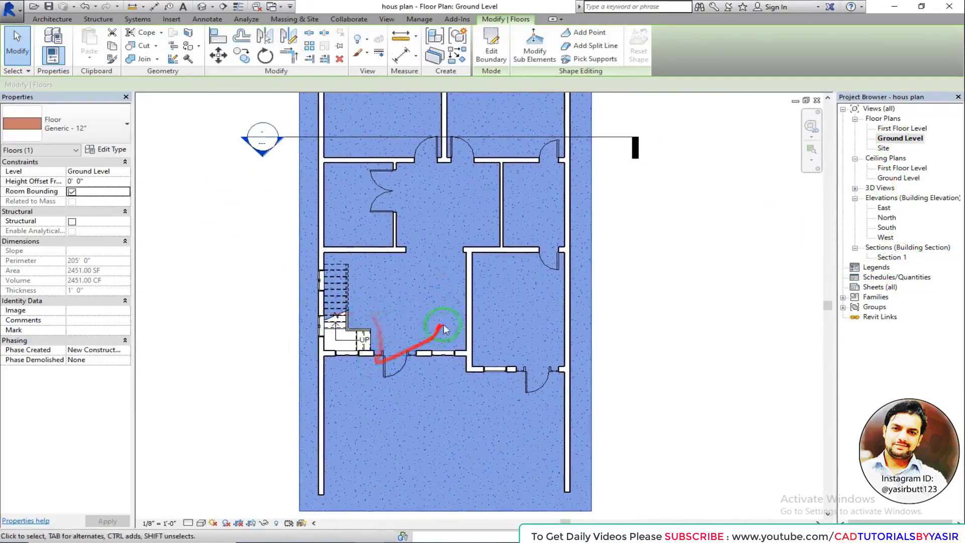
{"action": "middle_click_drag", "start_coordinate": [445, 320], "coordinate": [435, 362]}
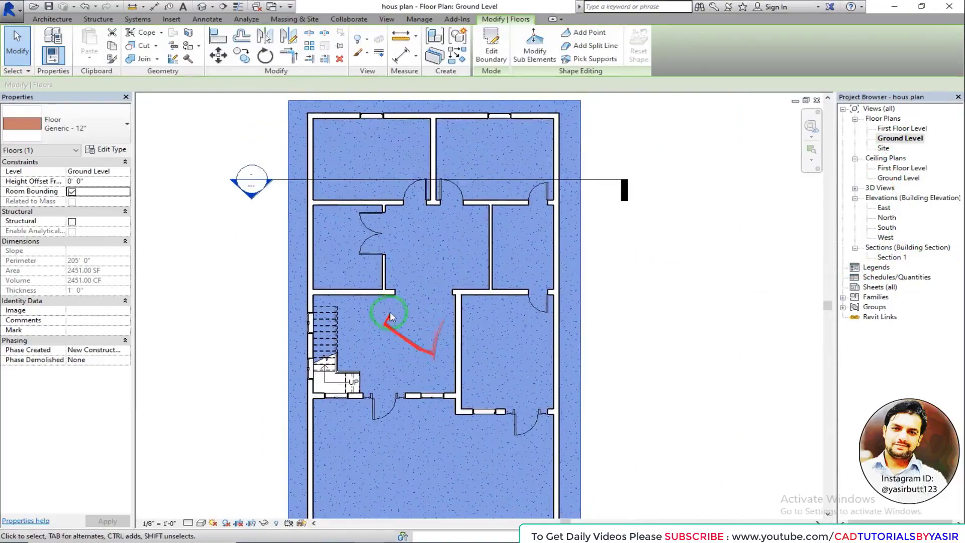
- Draw a building section lengthwise through the house, from behind the rear wall to the open area in front of the entrance
{"action": "left_click", "coordinate": [386, 19]}
{"action": "left_click", "coordinate": [382, 41]}
{"action": "middle_click_drag", "start_coordinate": [387, 344], "coordinate": [394, 295]}
{"action": "left_click", "coordinate": [405, 107]}
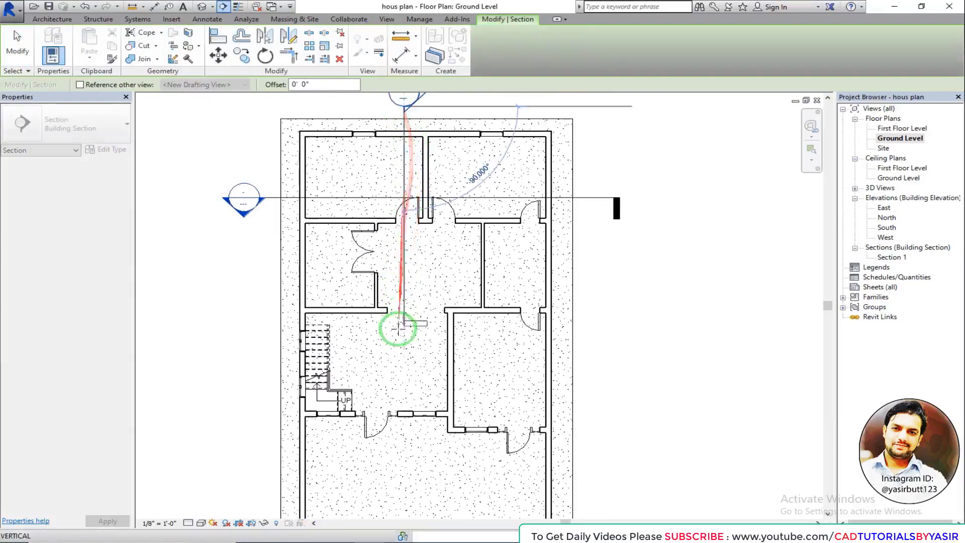
{"action": "middle_click_drag", "start_coordinate": [398, 330], "coordinate": [399, 283]}
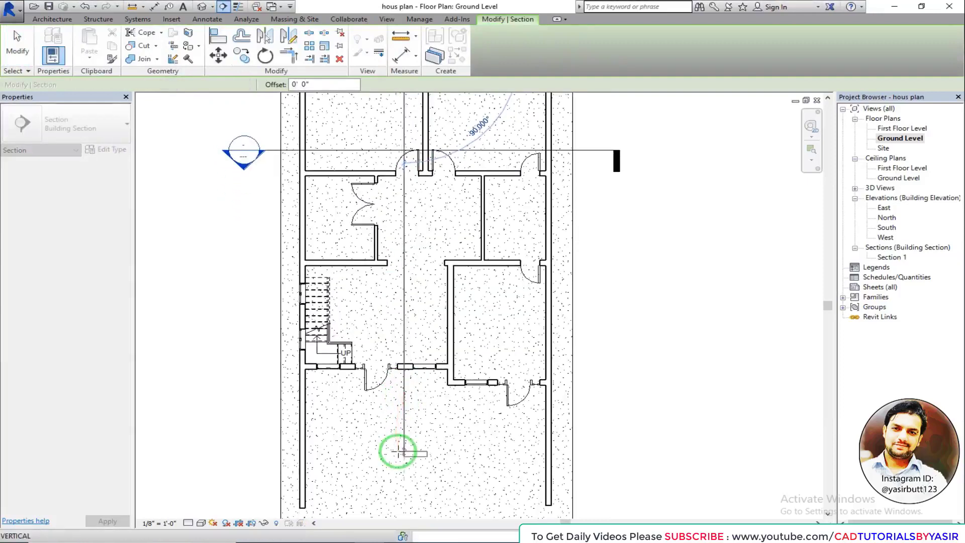
{"action": "left_click", "coordinate": [399, 451]}
- Flip the lengthwise section to look toward the staircase side of the house
{"action": "middle_click_drag", "start_coordinate": [429, 364], "coordinate": [430, 450]}
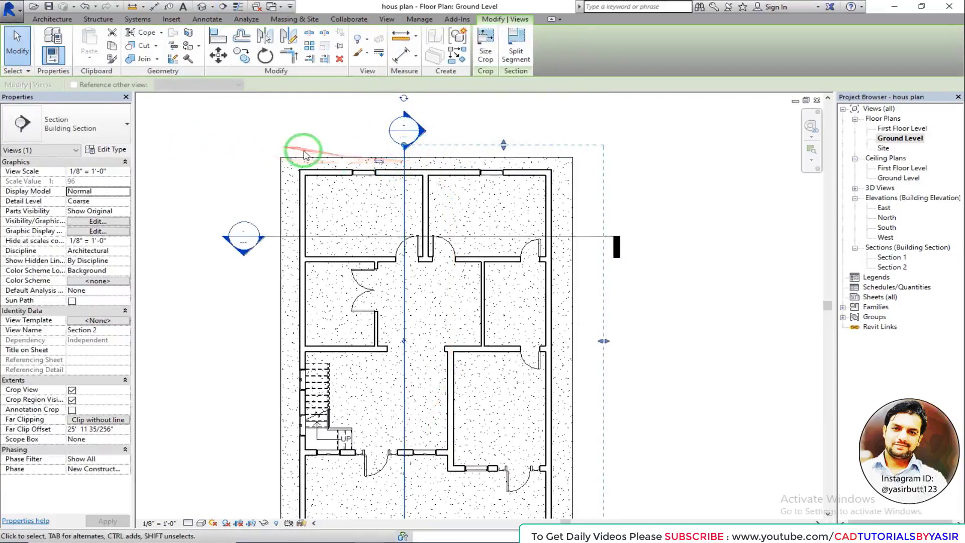
{"action": "left_click", "coordinate": [382, 162]}
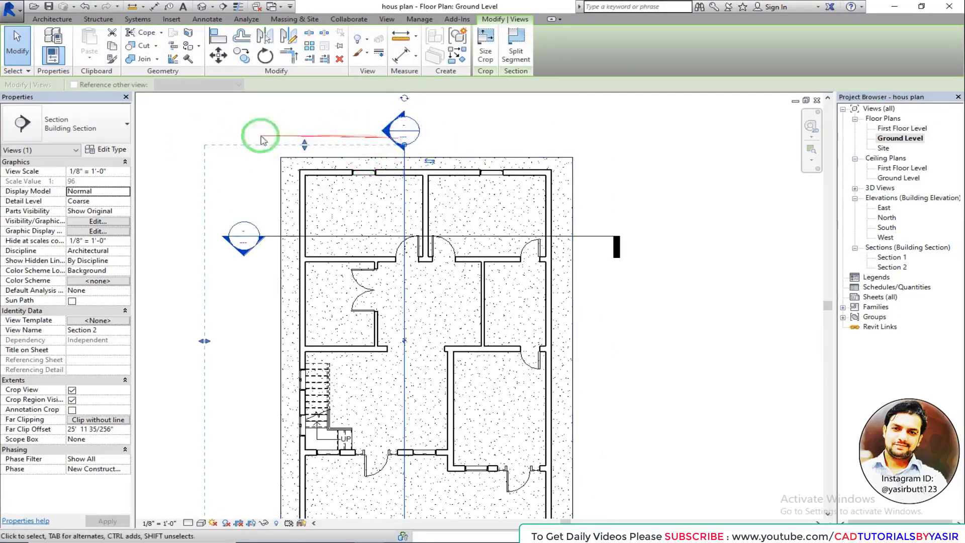
{"action": "middle_click_drag", "start_coordinate": [351, 276], "coordinate": [345, 258]}
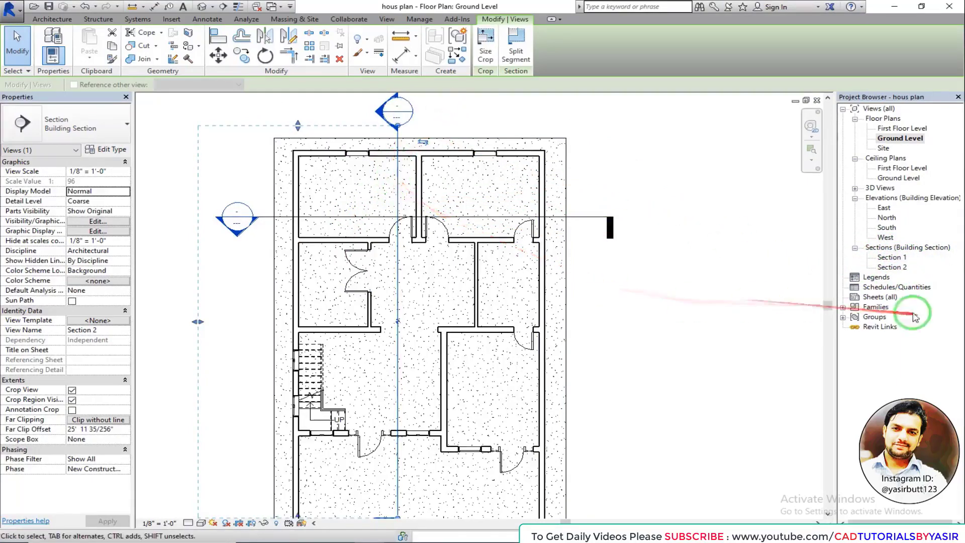
- Open the Section 2 view and examine the staircase, arched windows and double glass door
{"action": "double_click", "coordinate": [902, 271]}
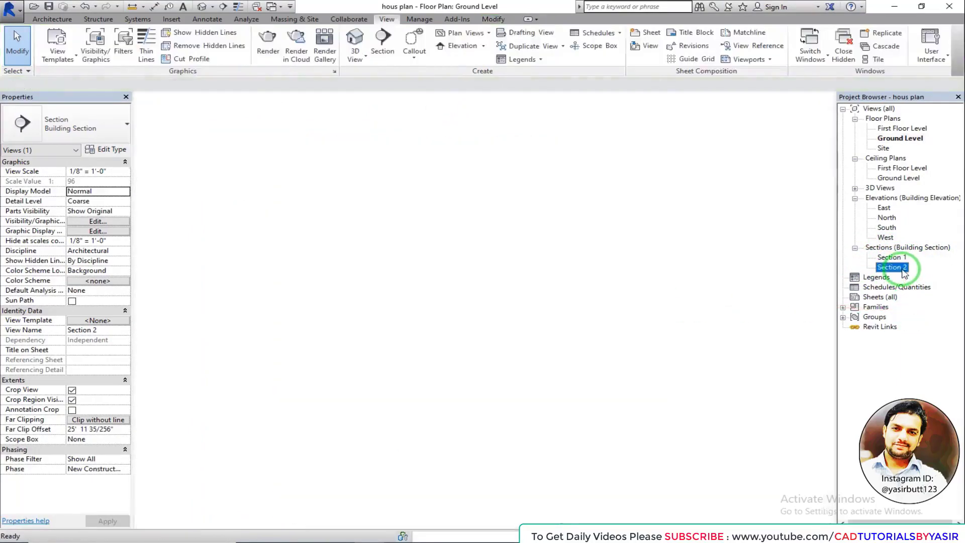
{"action": "scroll", "coordinate": [611, 349], "scroll_direction": "up", "scroll_amount": 1}
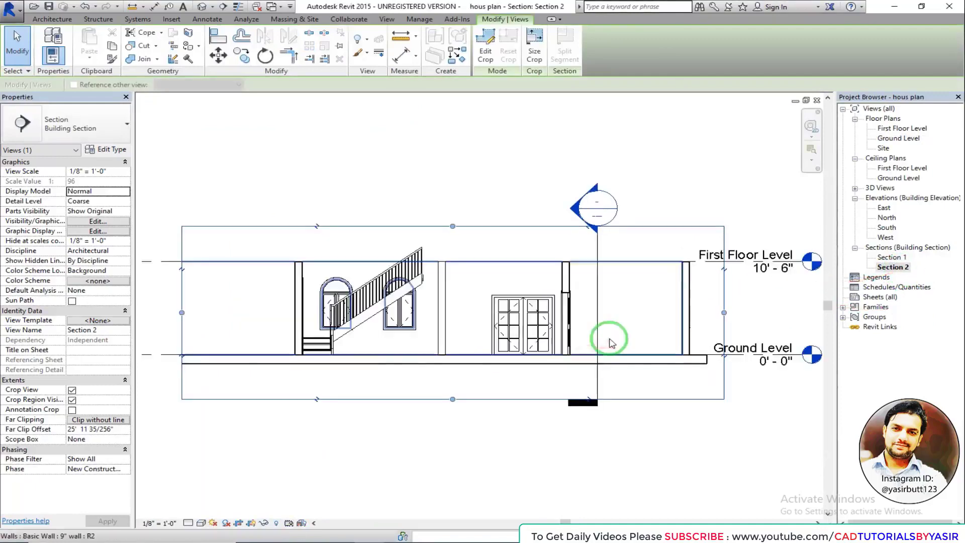
{"action": "scroll", "coordinate": [335, 316], "scroll_direction": "up", "scroll_amount": 2}
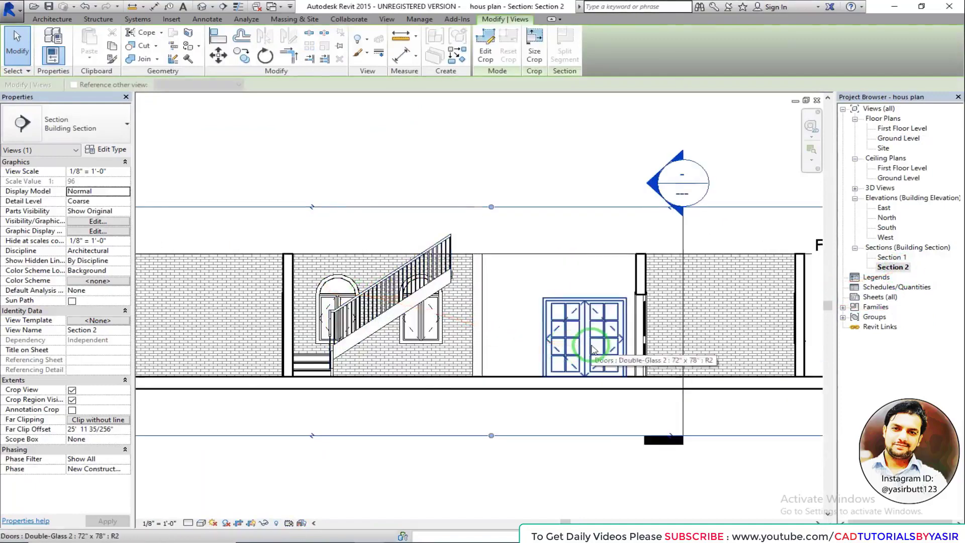
{"action": "scroll", "coordinate": [593, 350], "scroll_direction": "down", "scroll_amount": 1}
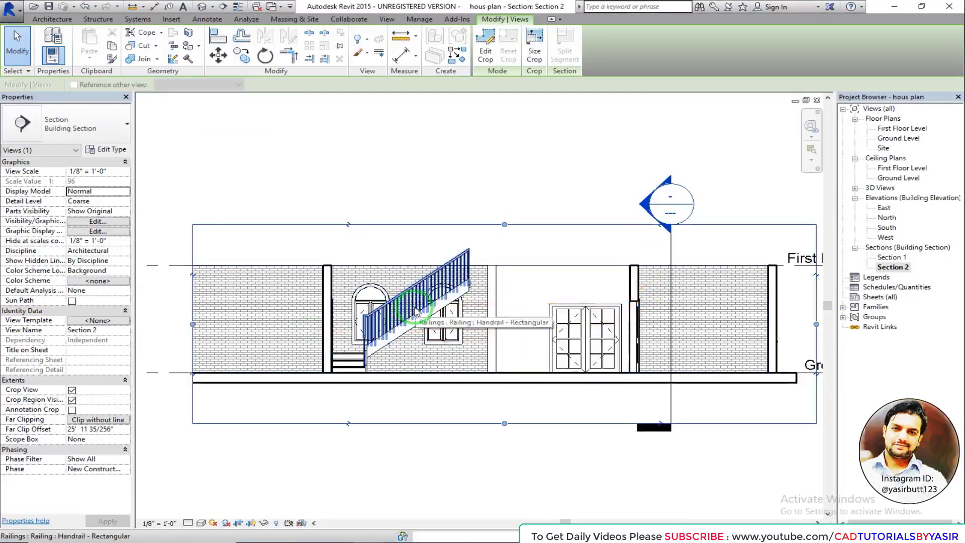
{"action": "middle_click_drag", "start_coordinate": [365, 383], "coordinate": [366, 368]}
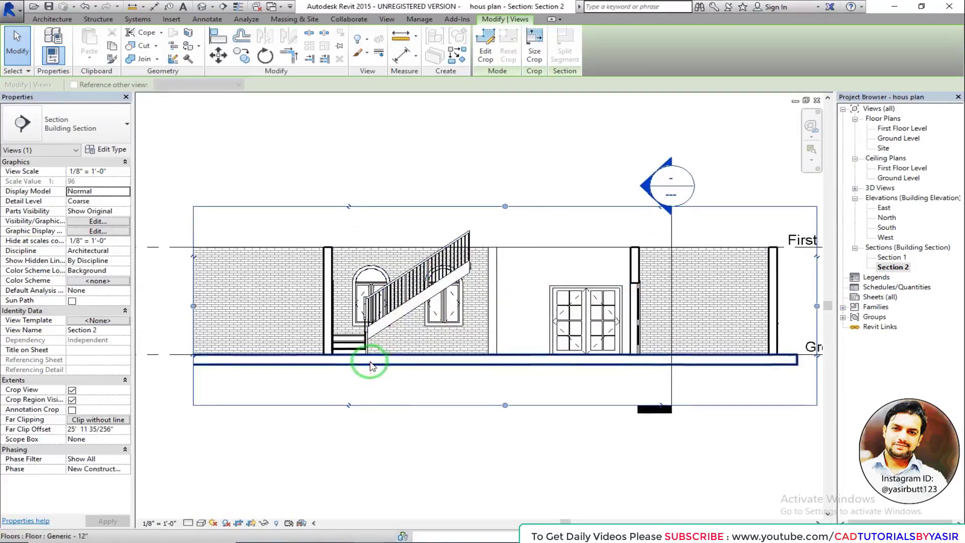
- Set the Section 2 view's visual style to Realistic and inspect the staircase wall
{"action": "left_click", "coordinate": [202, 524]}
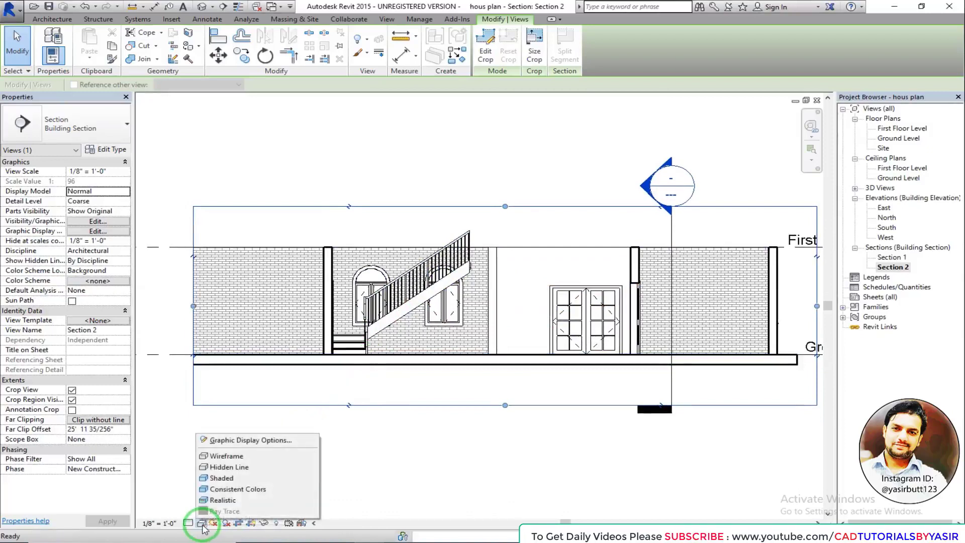
{"action": "left_click", "coordinate": [219, 500]}
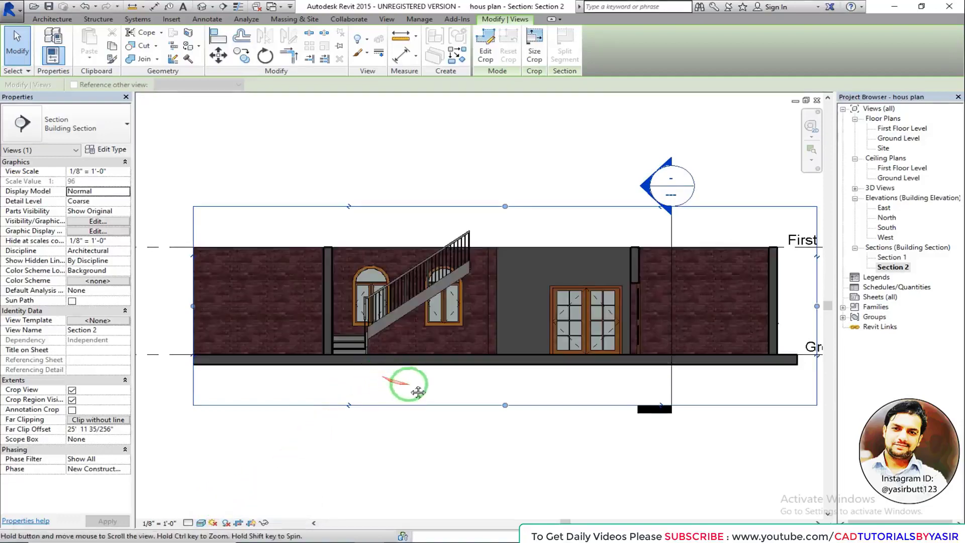
{"action": "middle_click_drag", "start_coordinate": [395, 390], "coordinate": [432, 365]}
{"action": "scroll", "coordinate": [431, 377], "scroll_direction": "up", "scroll_amount": 1}
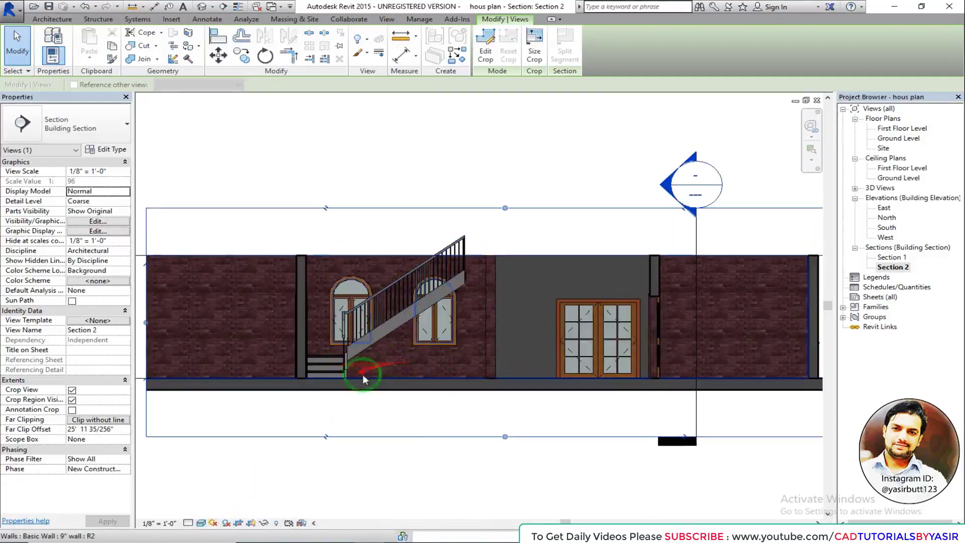
- Review the Section 1 view again and return to the Ground Level floor plan
{"action": "double_click", "coordinate": [893, 257]}
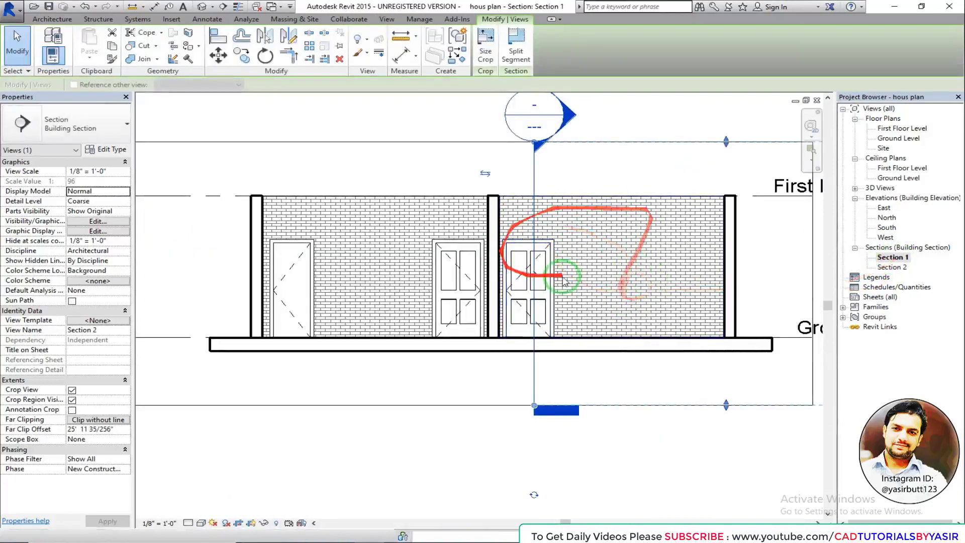
{"action": "middle_click_drag", "start_coordinate": [564, 276], "coordinate": [580, 298]}
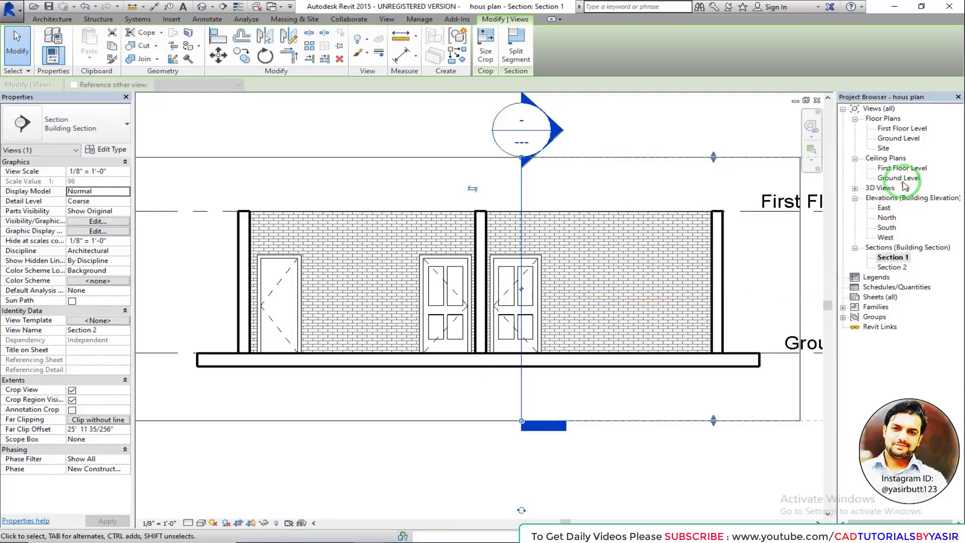
{"action": "double_click", "coordinate": [889, 158]}
{"action": "double_click", "coordinate": [898, 139]}
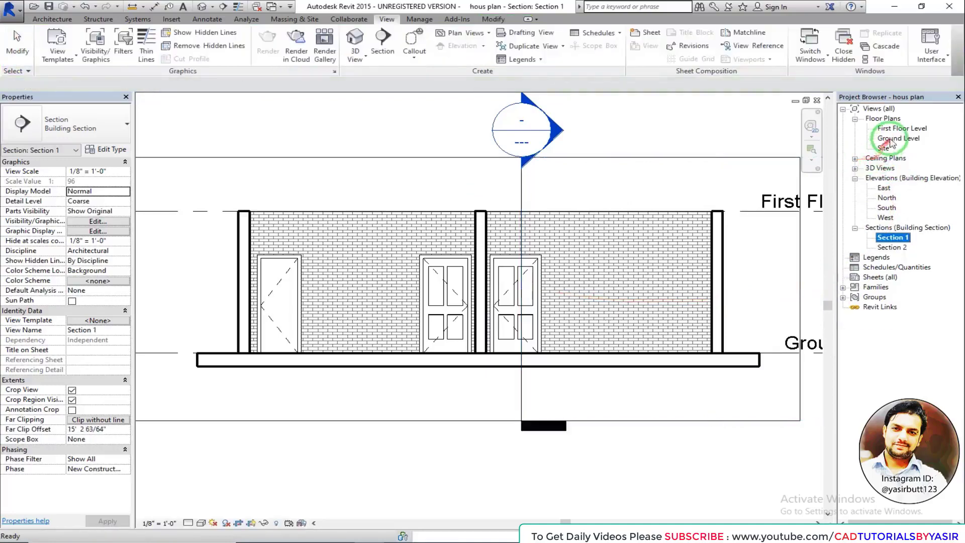
{"action": "scroll", "coordinate": [481, 314], "scroll_direction": "down", "scroll_amount": 3}
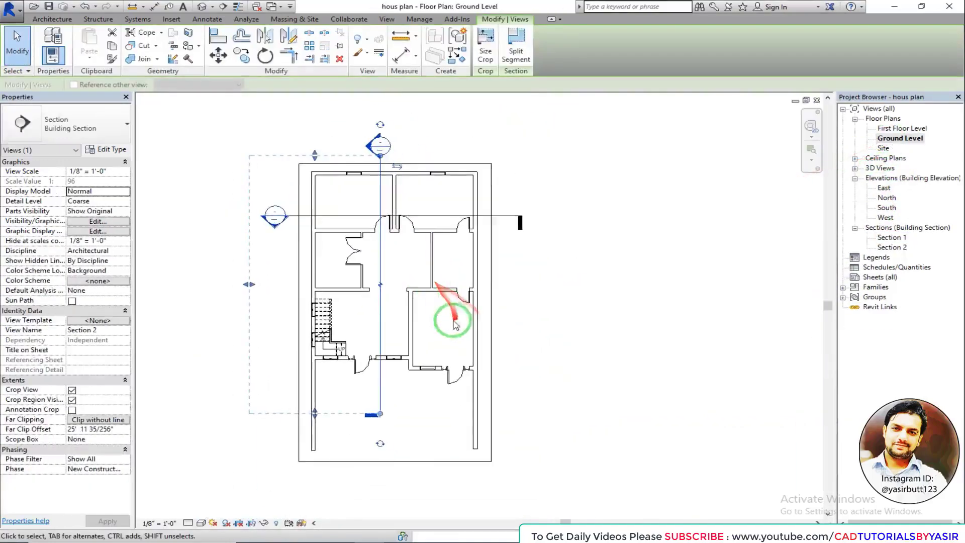
- Draw a building section across the full width of the house through the staircase, looking toward the rear rooms
{"action": "left_click", "coordinate": [223, 7]}
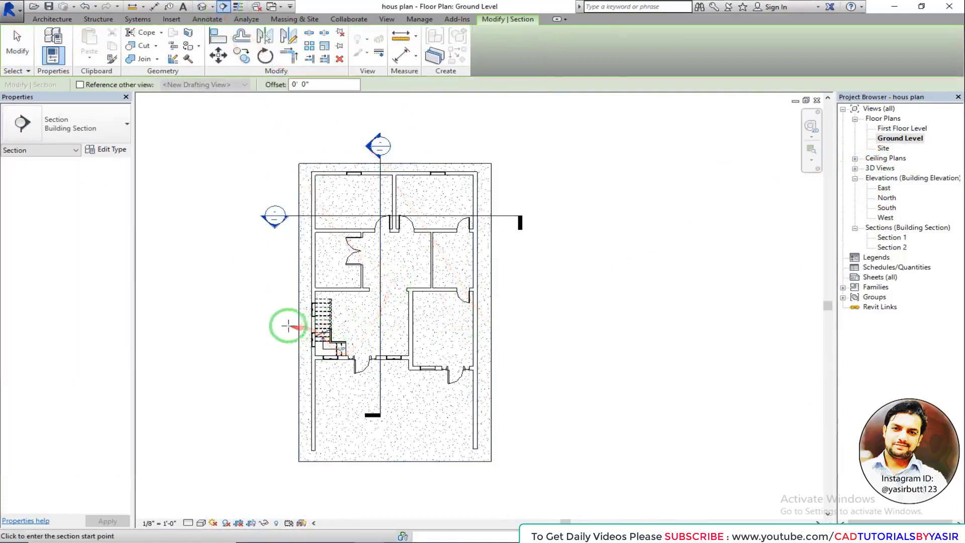
{"action": "left_click", "coordinate": [287, 326]}
{"action": "left_click", "coordinate": [530, 326]}
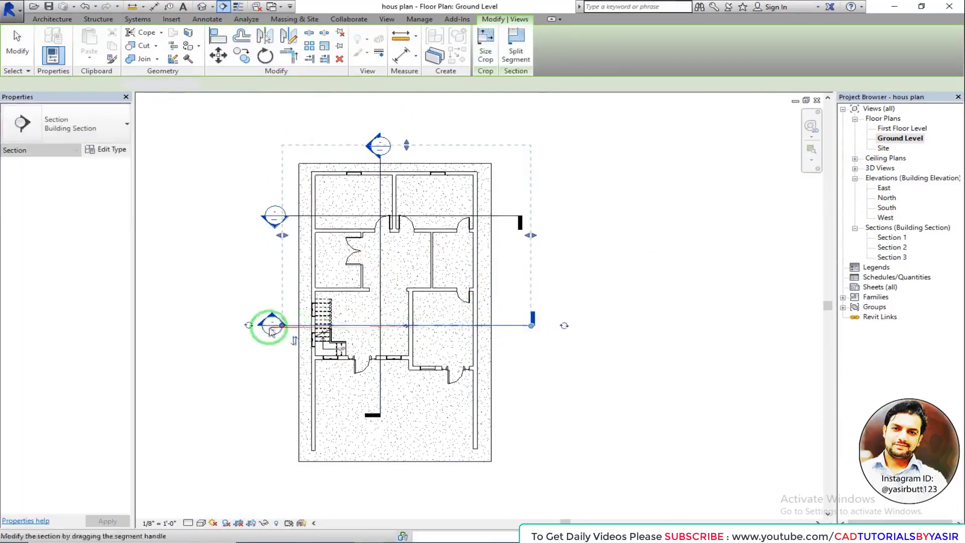
{"action": "scroll", "coordinate": [270, 330], "scroll_direction": "up", "scroll_amount": 2}
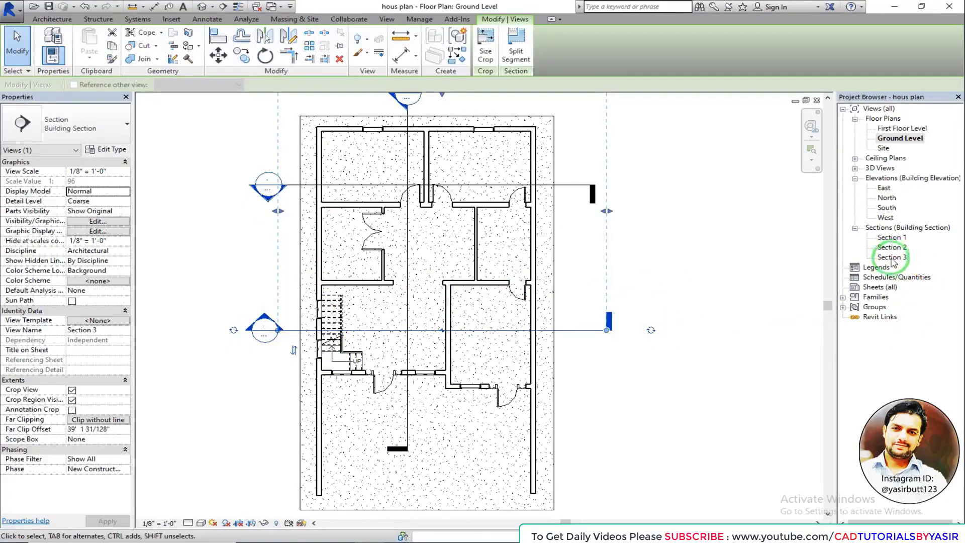
{"action": "left_click", "coordinate": [264, 321]}
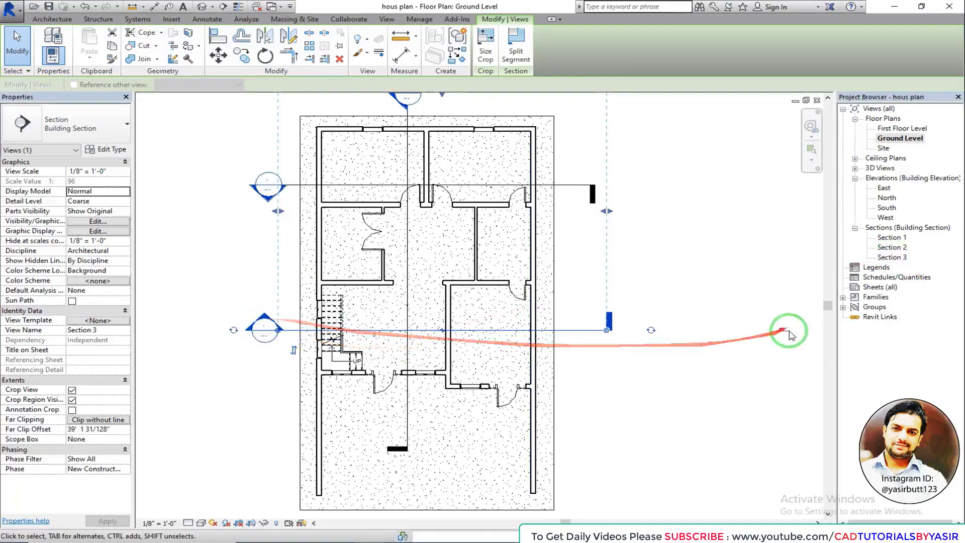
- Open Section 3 to examine the stairs and doors, then return to the Ground Level floor plan
{"action": "double_click", "coordinate": [899, 261]}
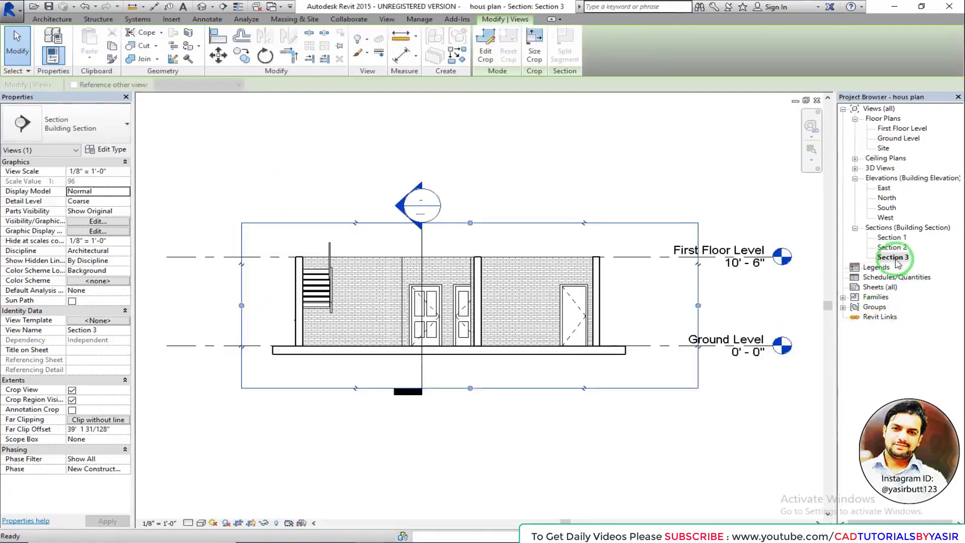
{"action": "scroll", "coordinate": [397, 322], "scroll_direction": "up", "scroll_amount": 1}
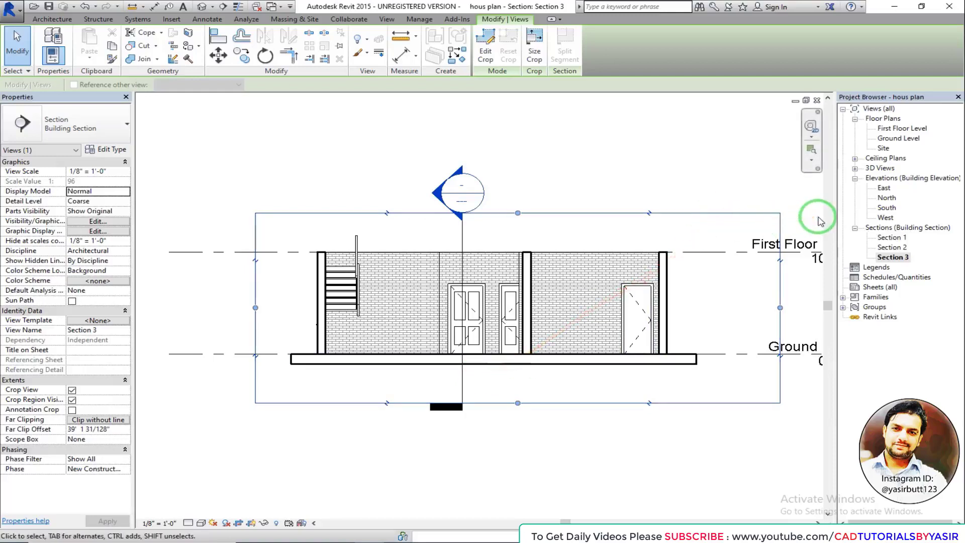
{"action": "double_click", "coordinate": [894, 142]}
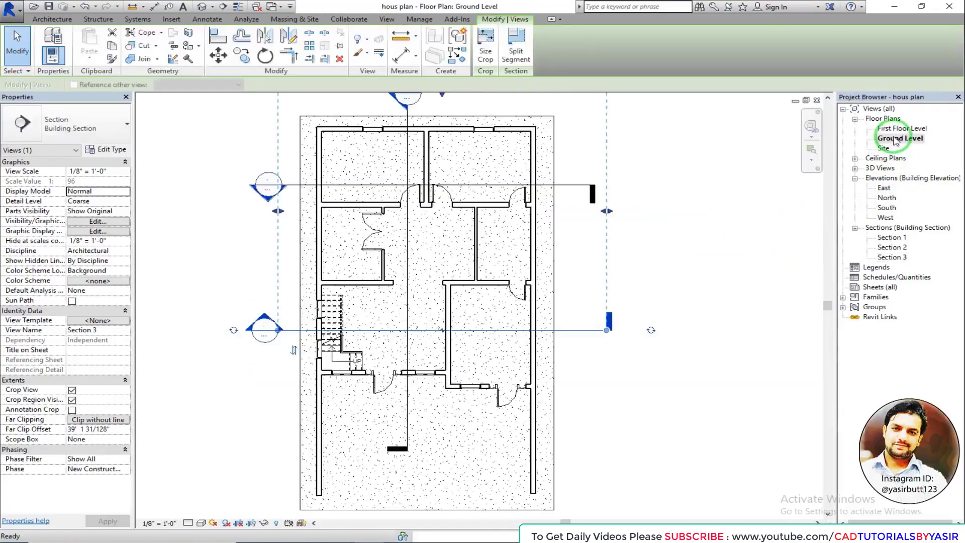